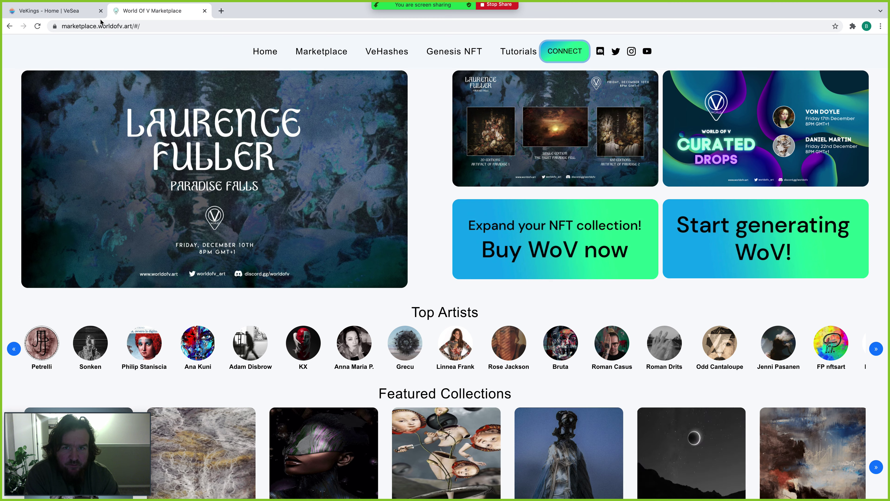
# - Glance at the VeKings tab, then return to World of V Marketplace and start a wallet connection
pyautogui.click(65, 14)
pyautogui.click(133, 15)
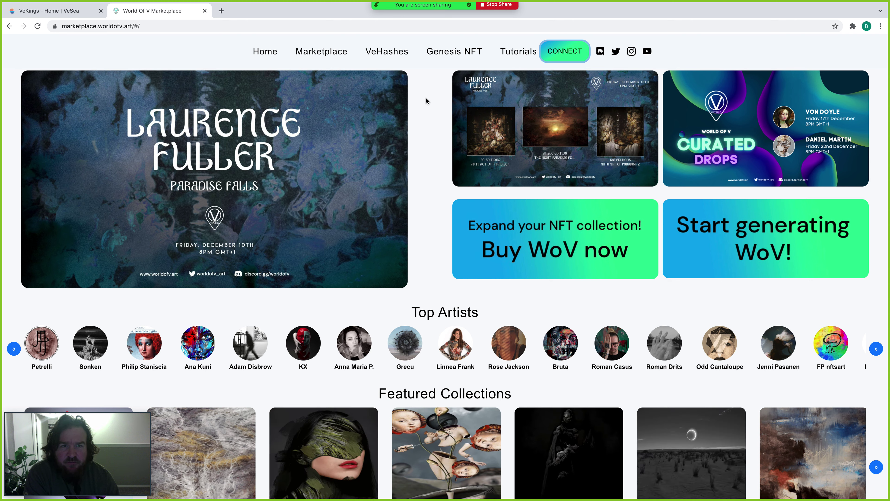
pyautogui.click(562, 59)
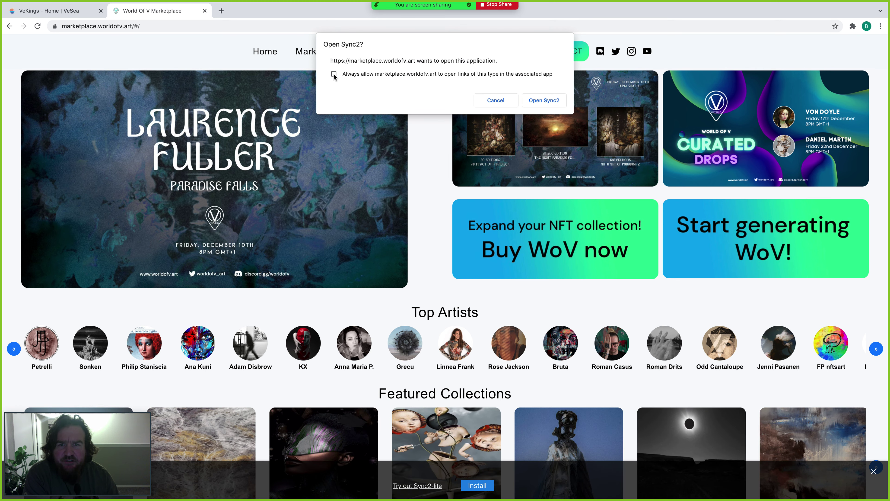
# - Let the site launch Sync2 and bring up its certificate signature request
pyautogui.click(543, 99)
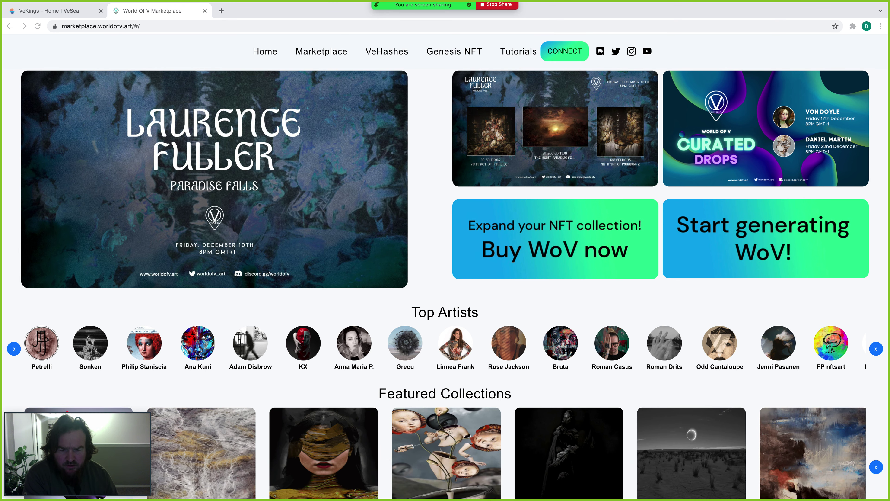
pyautogui.moveTo(743, 498)
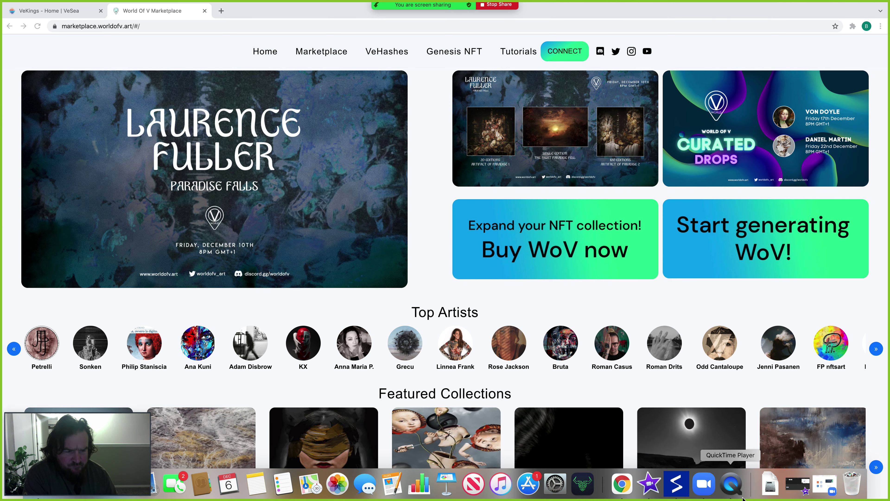
pyautogui.click(680, 486)
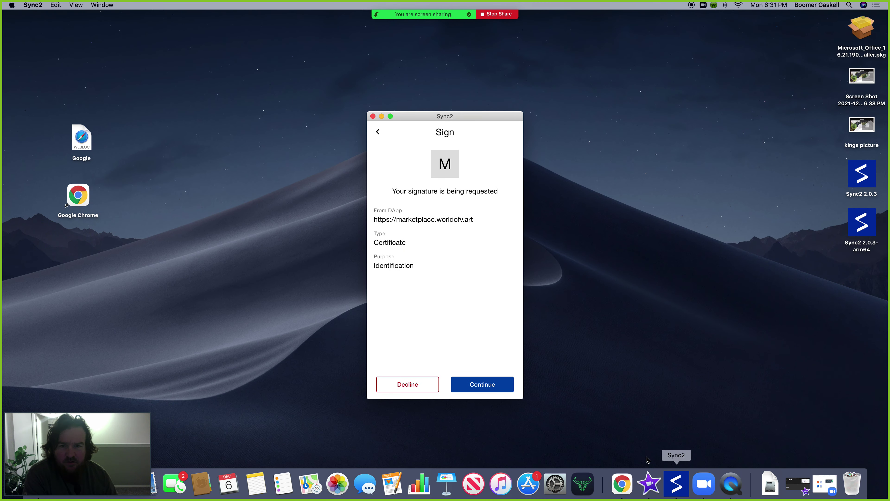
# - Sign World of V's Identification certificate in Sync2 and go back to the now-connected marketplace
pyautogui.click(484, 384)
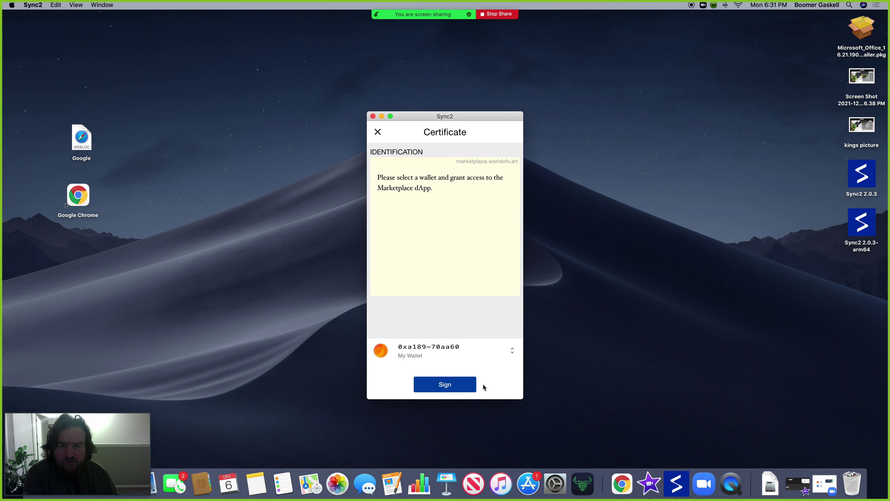
pyautogui.click(468, 384)
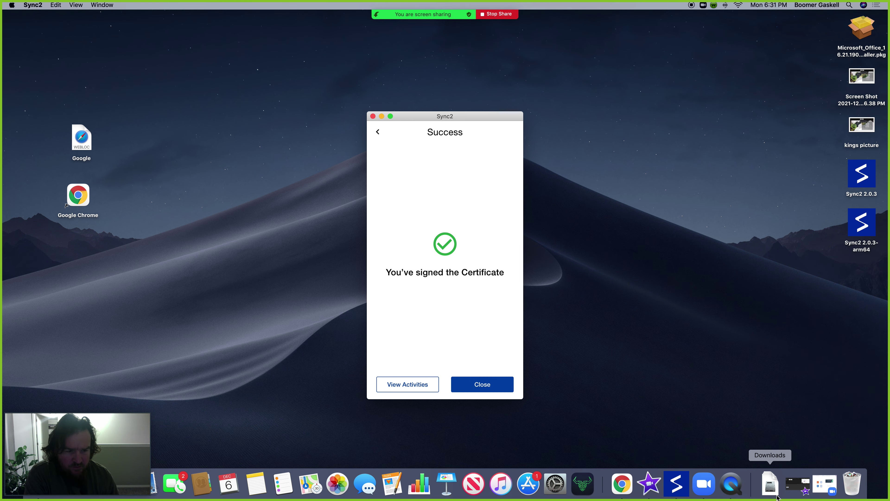
pyautogui.click(617, 483)
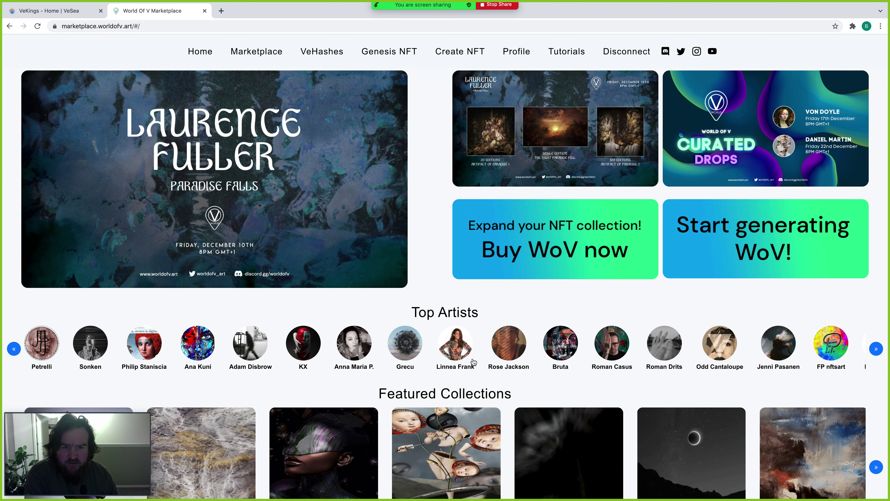
# - Browse the Top Artists row and Featured Collections carousel, then open the Marketplace listings sorted by Latest
pyautogui.hscroll(5, 491, 358)
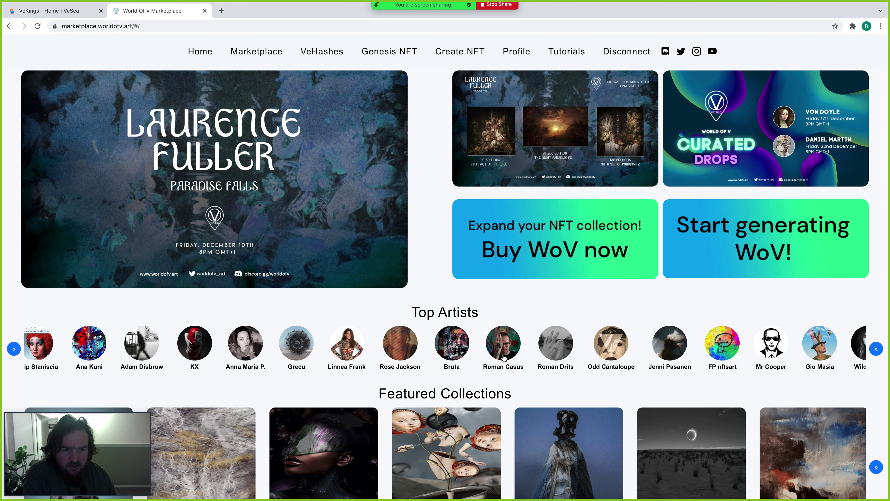
pyautogui.hscroll(1, 503, 357)
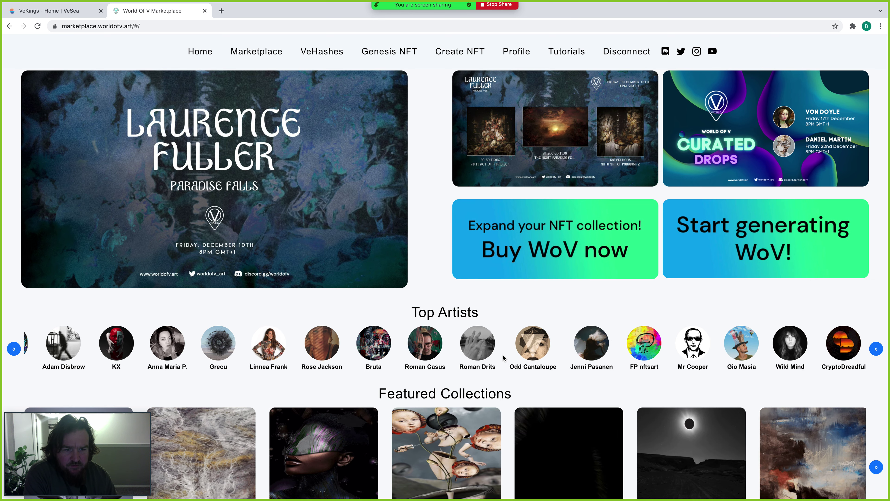
pyautogui.hscroll(-6, 504, 358)
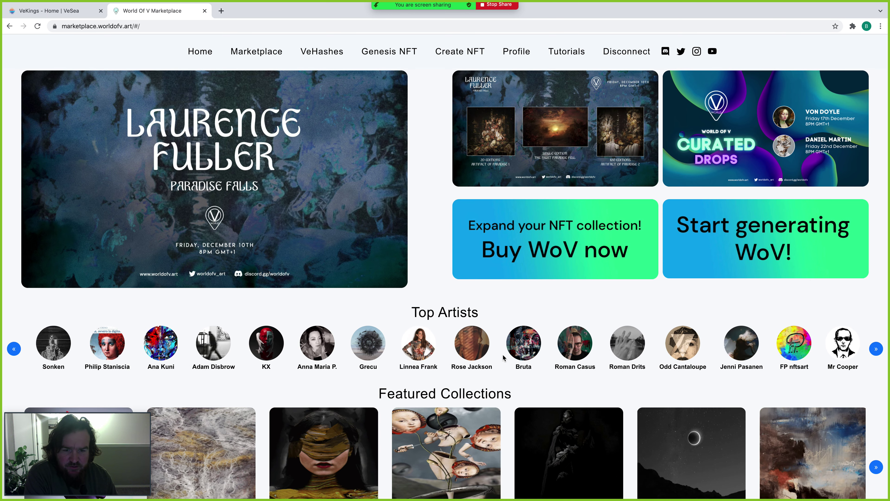
pyautogui.scroll(-4, 503, 357)
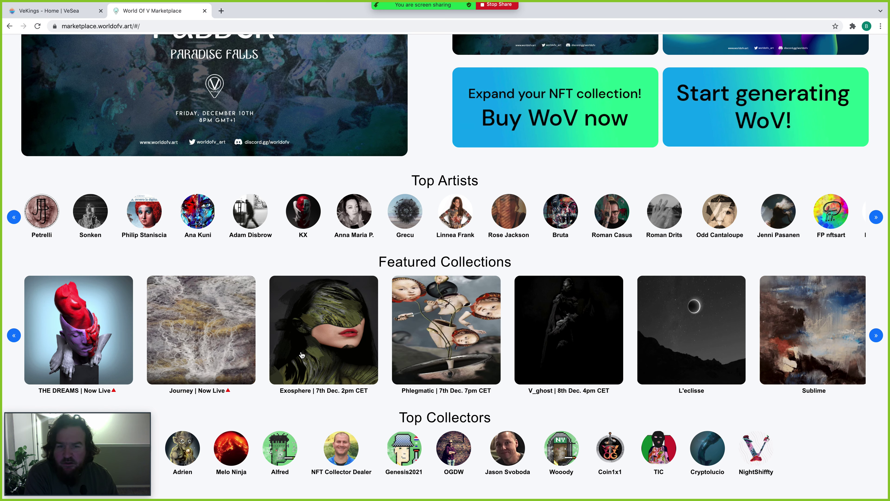
pyautogui.hscroll(10, 302, 355)
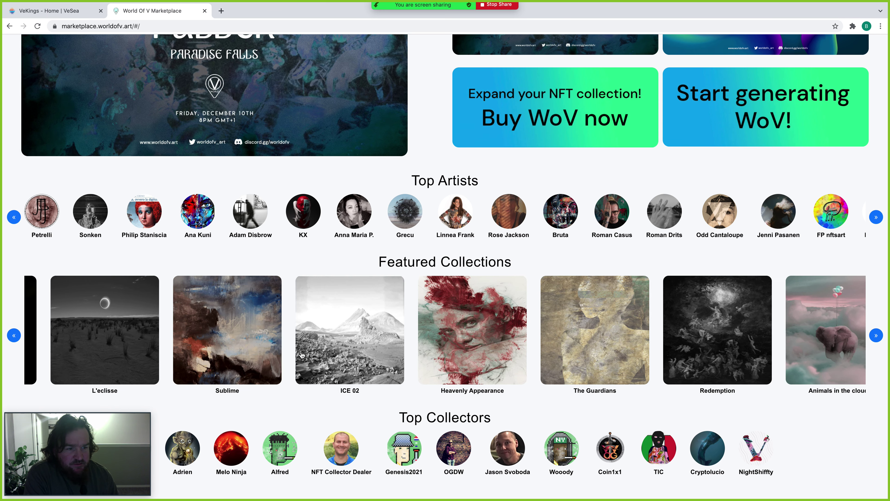
pyautogui.hscroll(10, 302, 355)
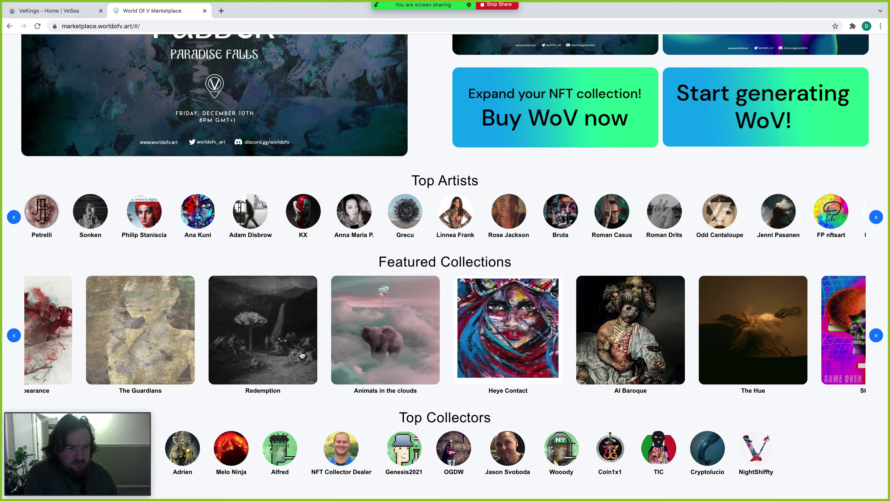
pyautogui.hscroll(8, 302, 355)
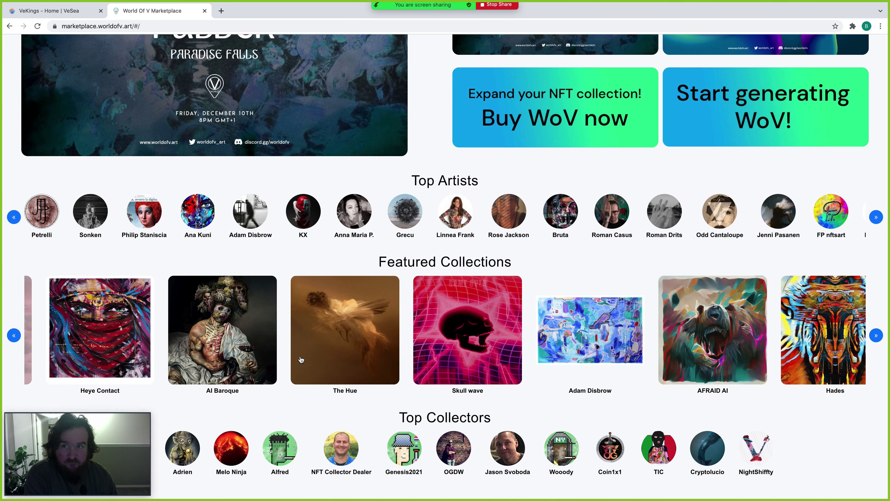
pyautogui.scroll(1, 228, 230)
pyautogui.scroll(4, 228, 231)
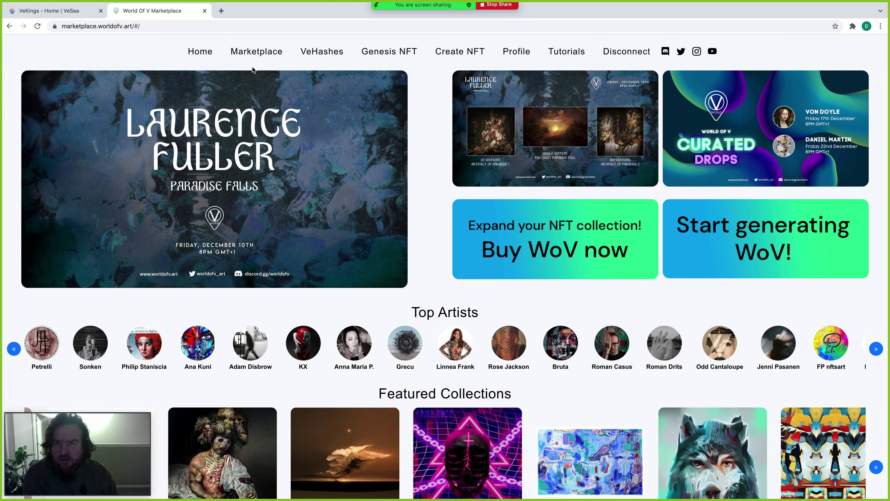
pyautogui.click(251, 52)
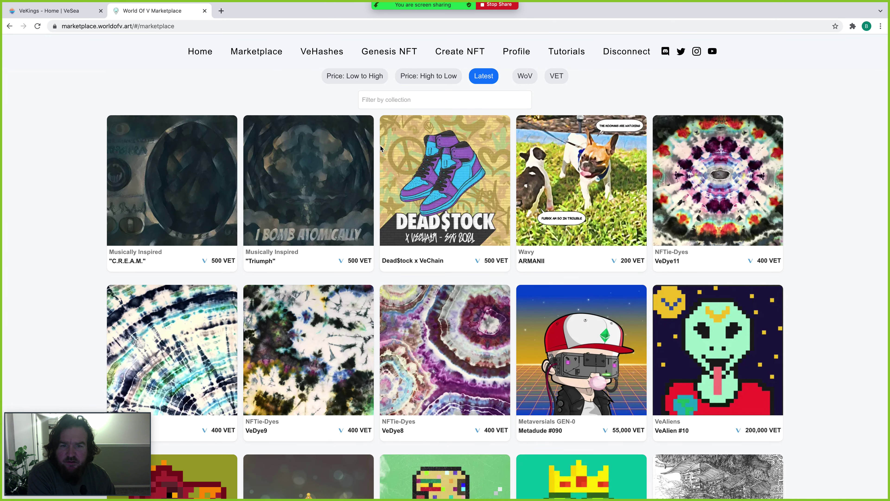
# - Scroll down the listings grid and go to the next page of NFTs
pyautogui.scroll(-3, 387, 151)
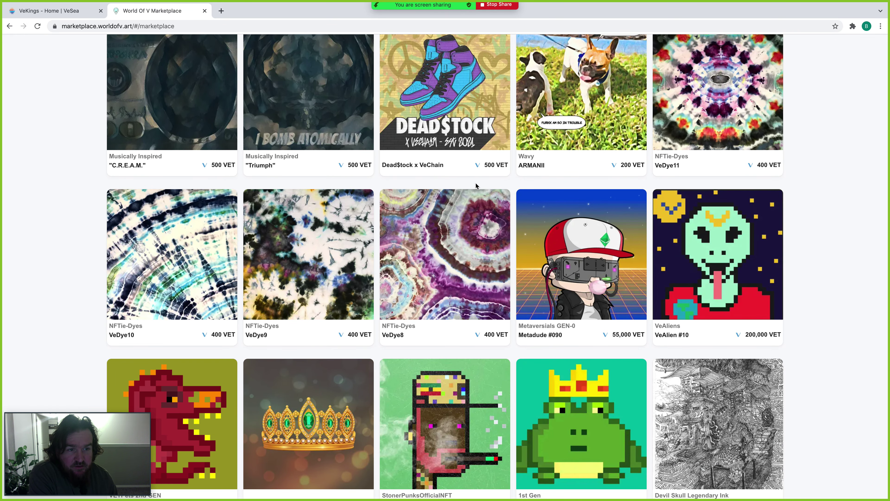
pyautogui.scroll(-2, 495, 223)
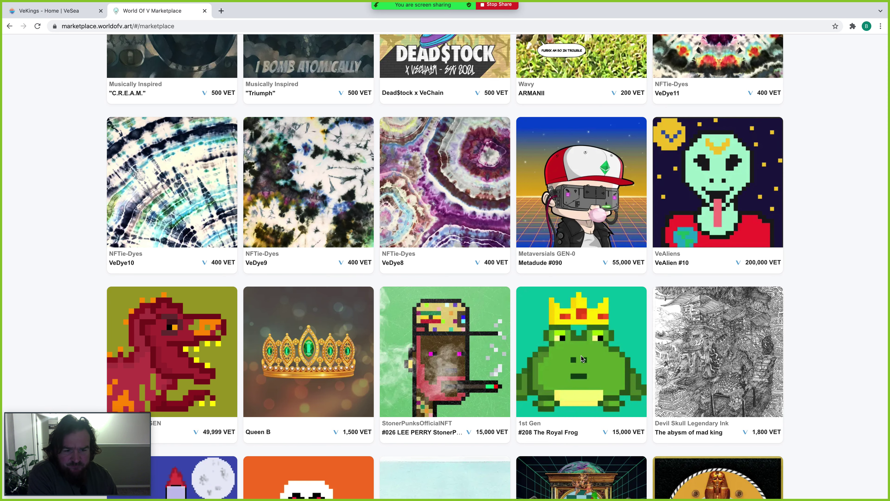
pyautogui.scroll(-3, 580, 356)
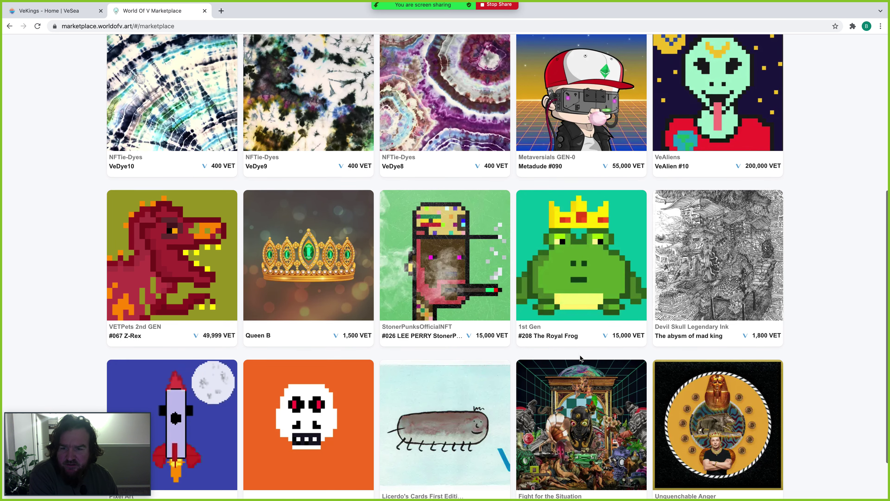
pyautogui.scroll(-2, 580, 357)
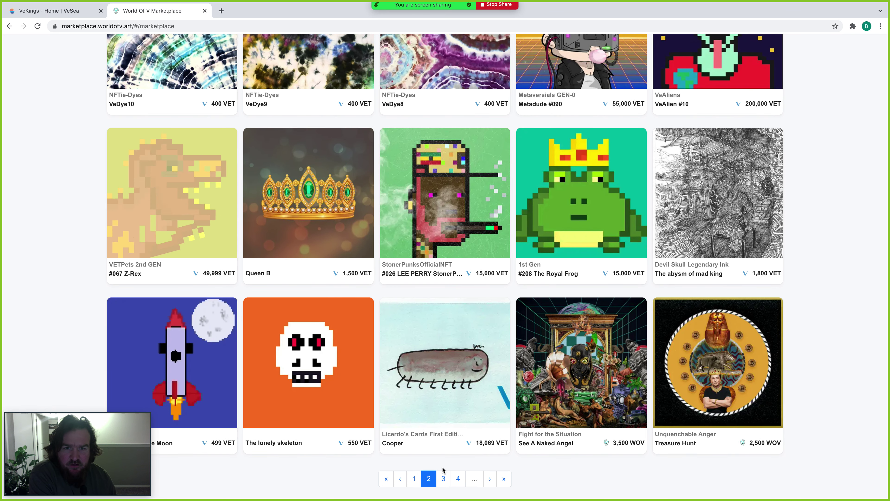
pyautogui.click(443, 474)
# - Look over the second page, then open VeHashes.club showing 2116 cards left at 78.84%
pyautogui.scroll(4, 448, 431)
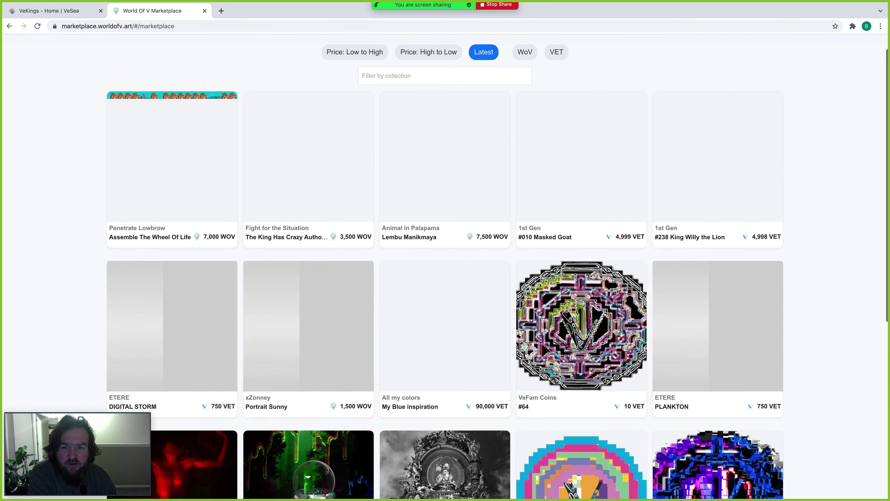
pyautogui.scroll(-1, 447, 431)
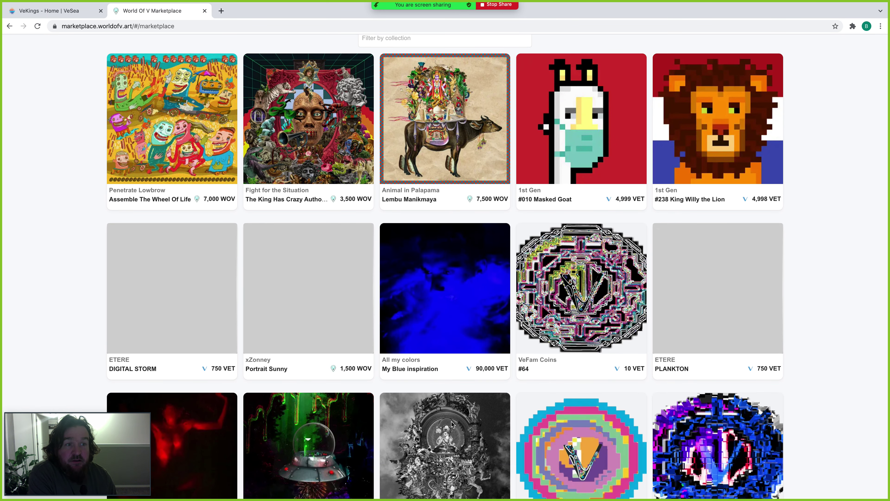
pyautogui.scroll(2, 451, 422)
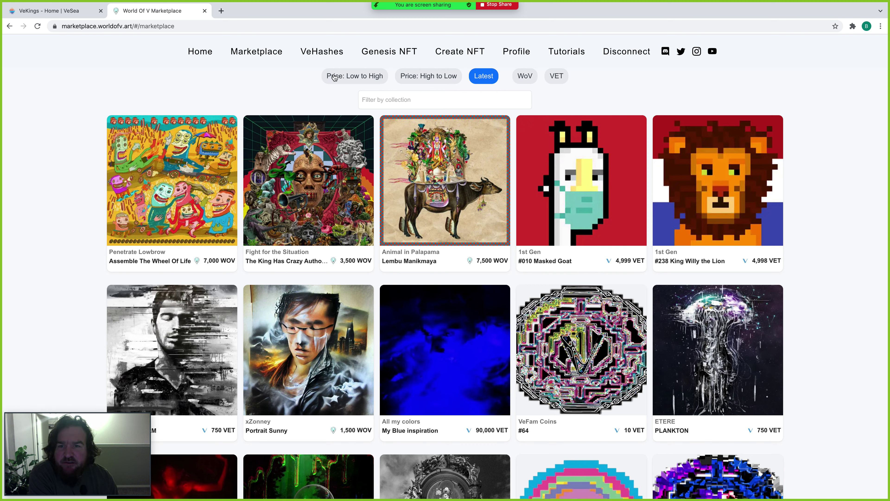
pyautogui.scroll(-5, 337, 78)
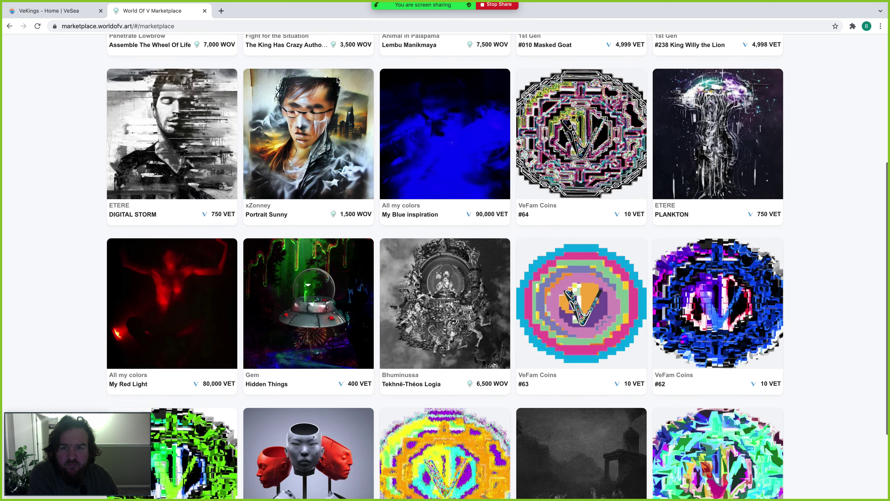
pyautogui.scroll(5, 337, 77)
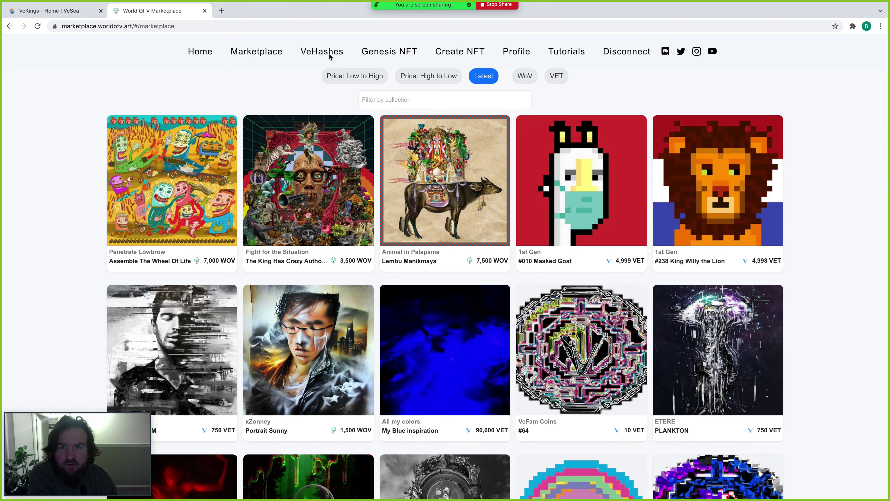
pyautogui.click(329, 54)
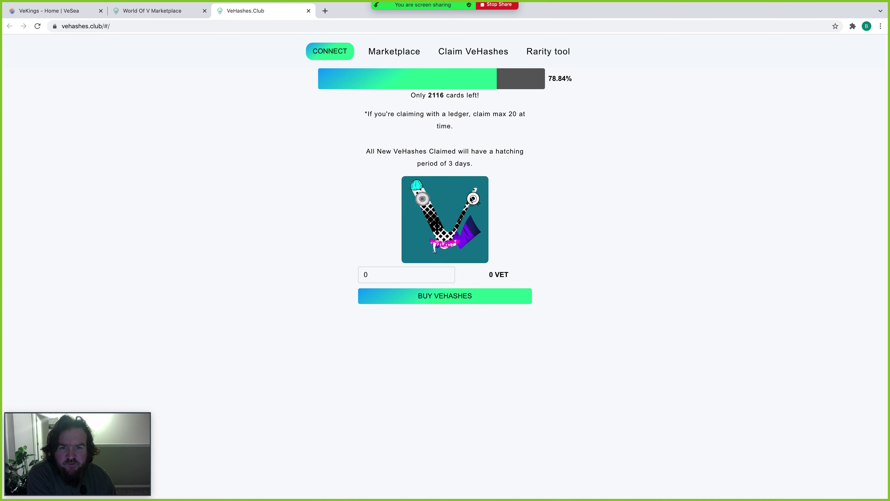
# - Close the VeHashes.Club tab and open the World of V Genesis NFT marketplace
pyautogui.click(309, 10)
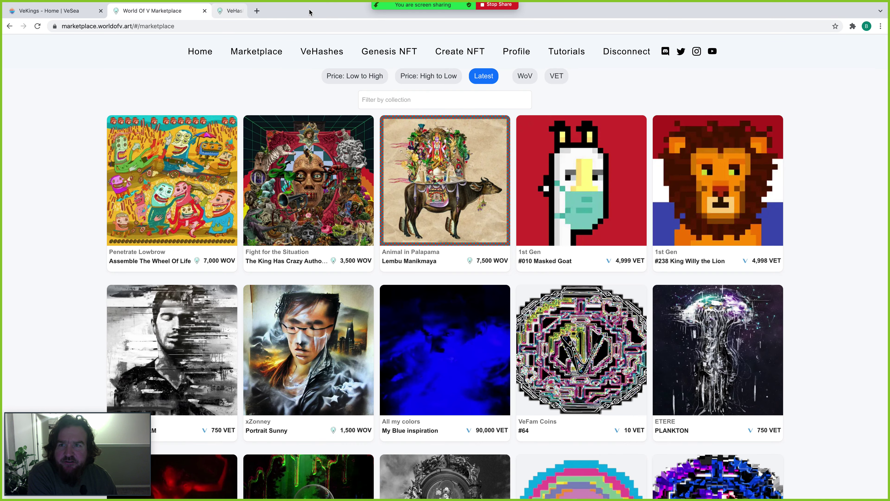
pyautogui.click(400, 53)
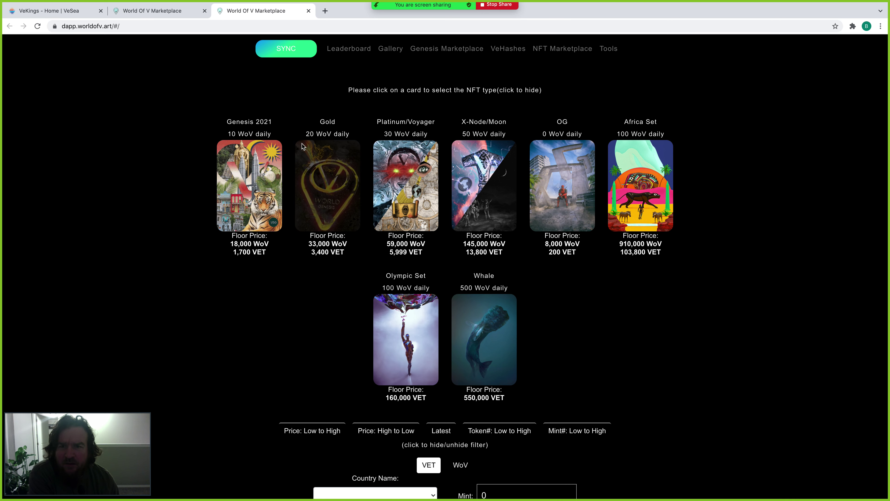
# - Scroll through Genesis floor prices (OG 200 VET to Whale 550,000 VET), filters and country listings
pyautogui.scroll(-3, 404, 179)
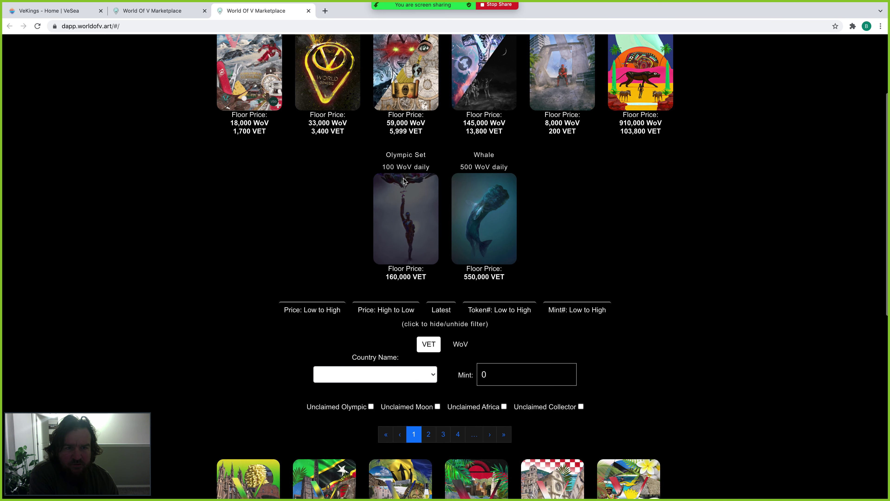
pyautogui.scroll(3, 404, 179)
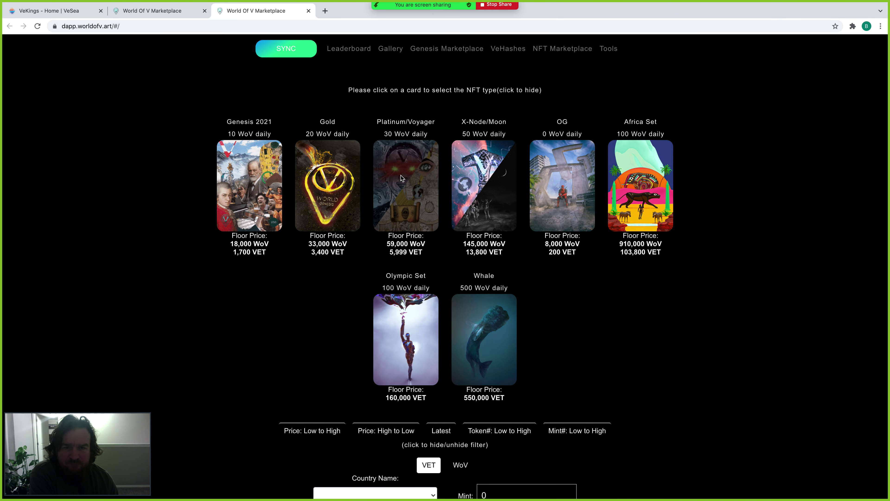
pyautogui.scroll(-1, 499, 186)
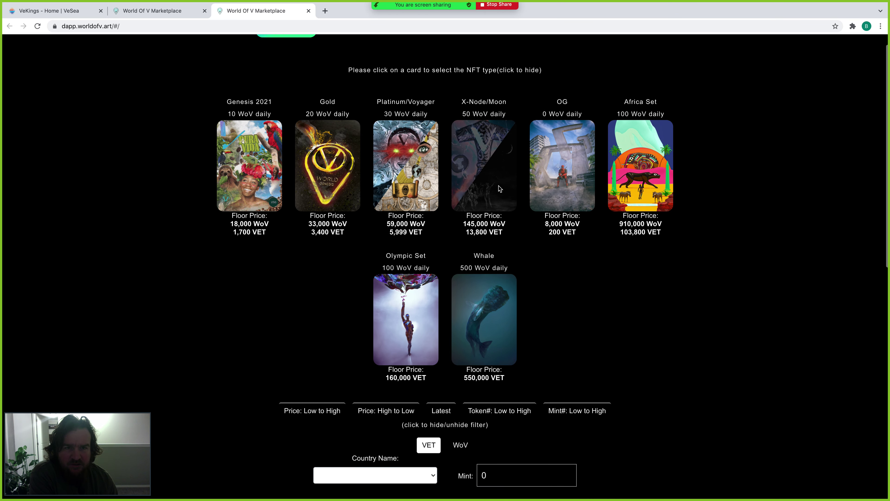
pyautogui.scroll(1, 498, 186)
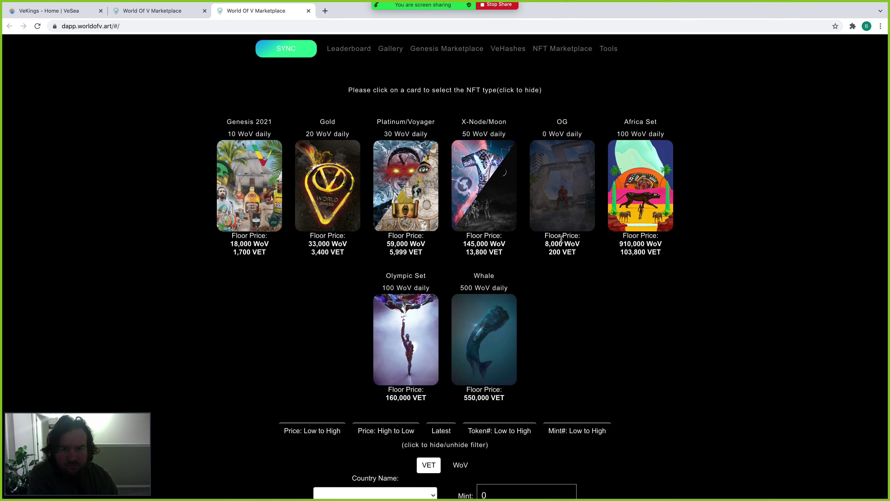
pyautogui.scroll(-2, 504, 267)
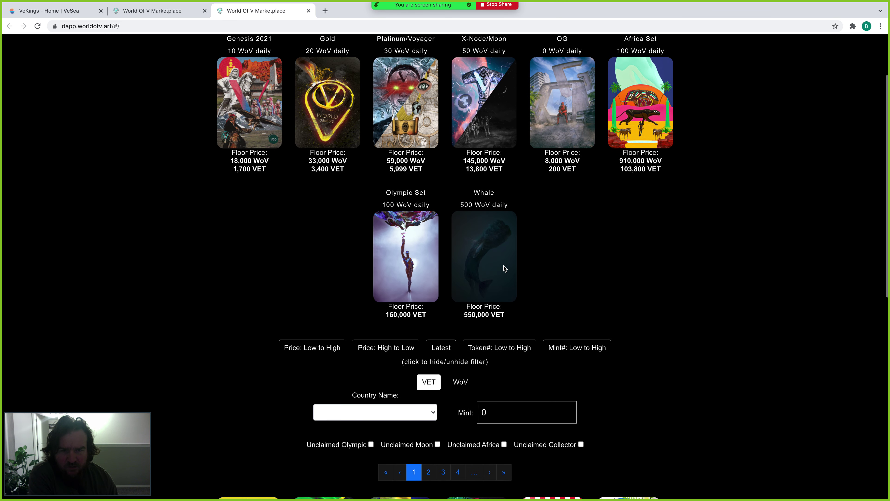
pyautogui.scroll(-1, 504, 268)
pyautogui.scroll(4, 504, 268)
pyautogui.scroll(-15, 503, 268)
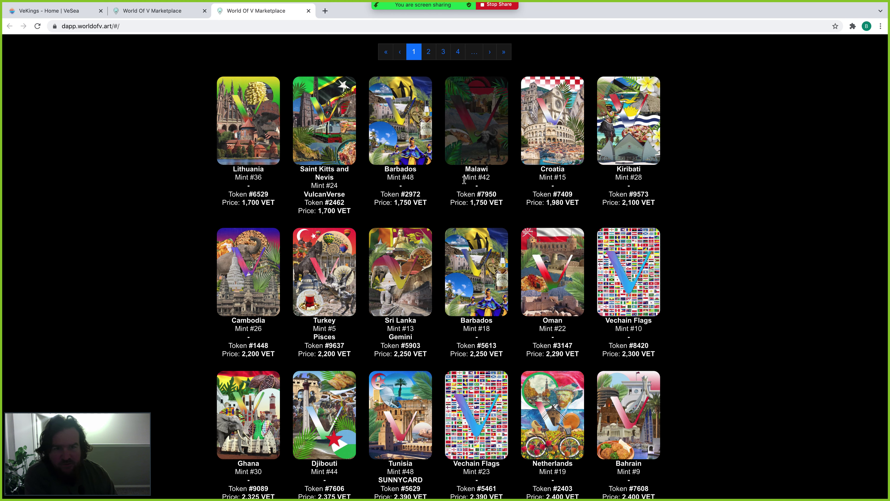
pyautogui.scroll(-1, 470, 186)
pyautogui.scroll(1, 477, 188)
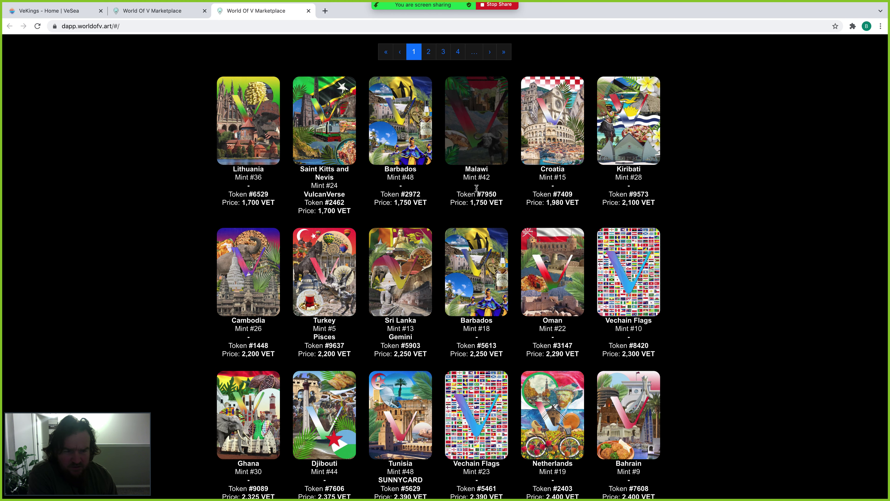
pyautogui.scroll(10, 477, 188)
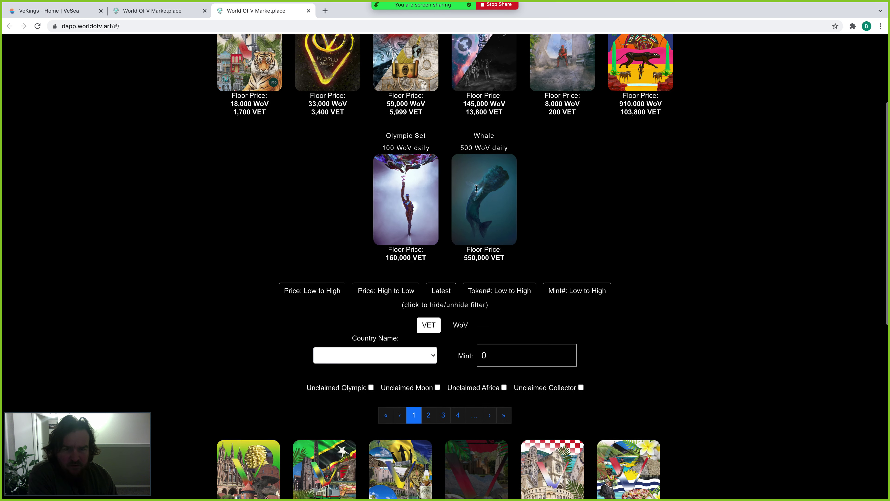
pyautogui.scroll(3, 477, 189)
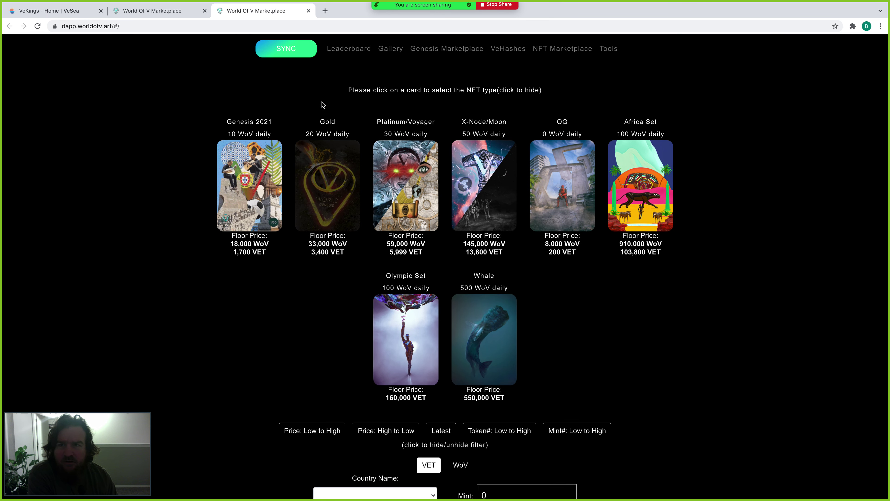
# - Close the Genesis tab, view the Create NFT form, then return to the marketplace home page
pyautogui.click(308, 11)
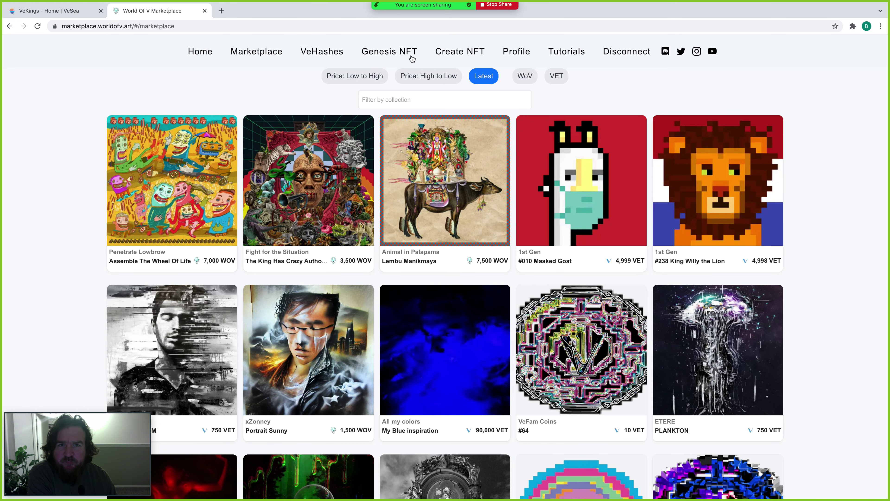
pyautogui.click(458, 55)
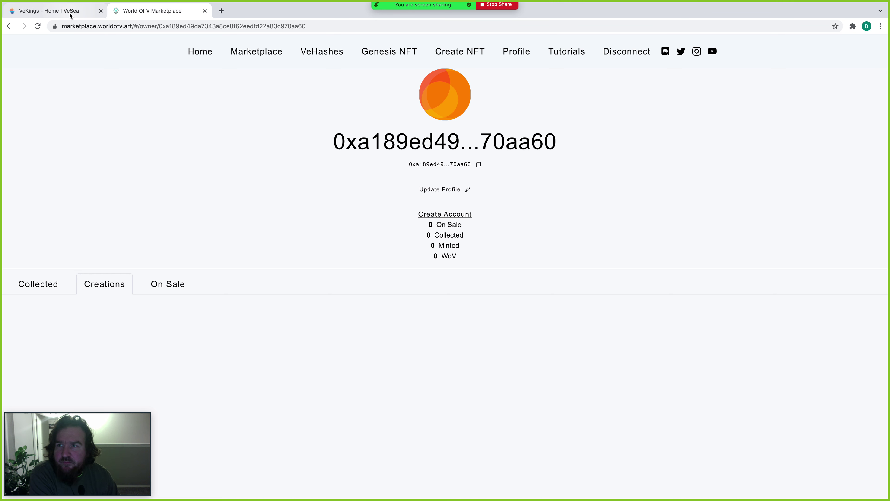
pyautogui.click(200, 56)
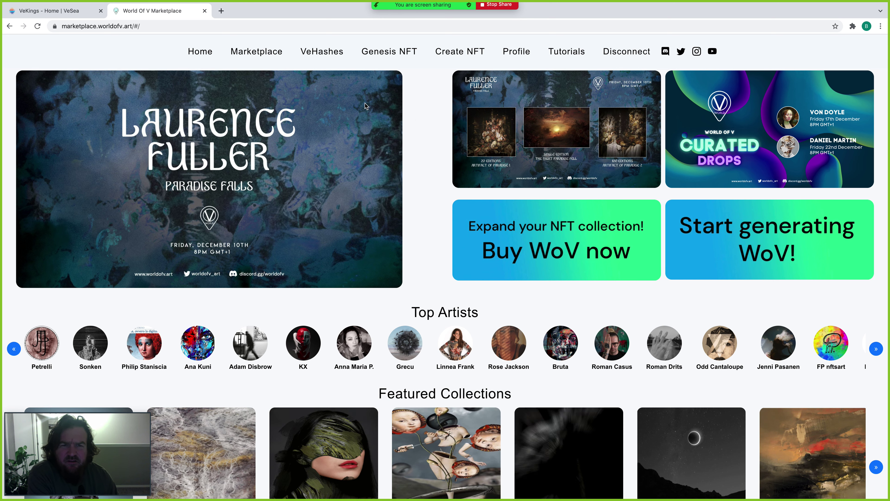
# - On VeSea's VeKings page, start connecting a wallet, always allowing vesea.io to open Sync2
pyautogui.click(63, 11)
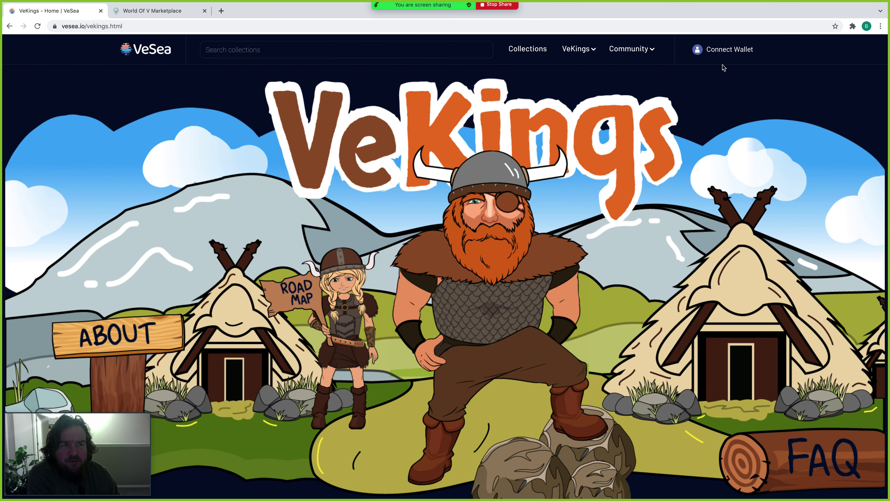
pyautogui.click(718, 53)
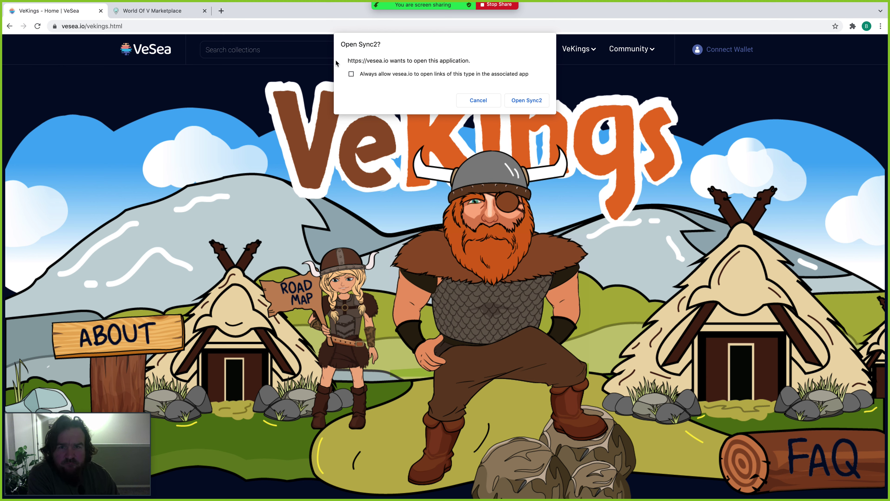
pyautogui.click(352, 75)
pyautogui.click(527, 100)
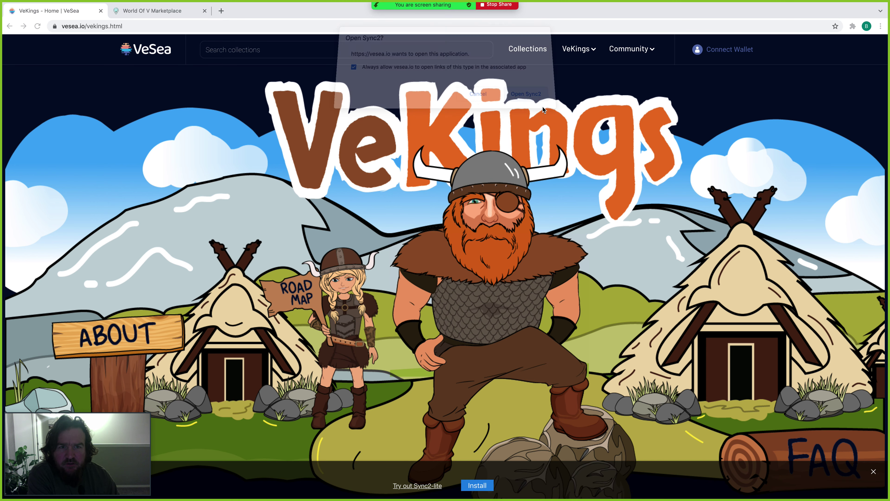
# - Sign VeSea's identification certificate in Sync2 with the wallet password and return to VeKings
pyautogui.moveTo(675, 484)
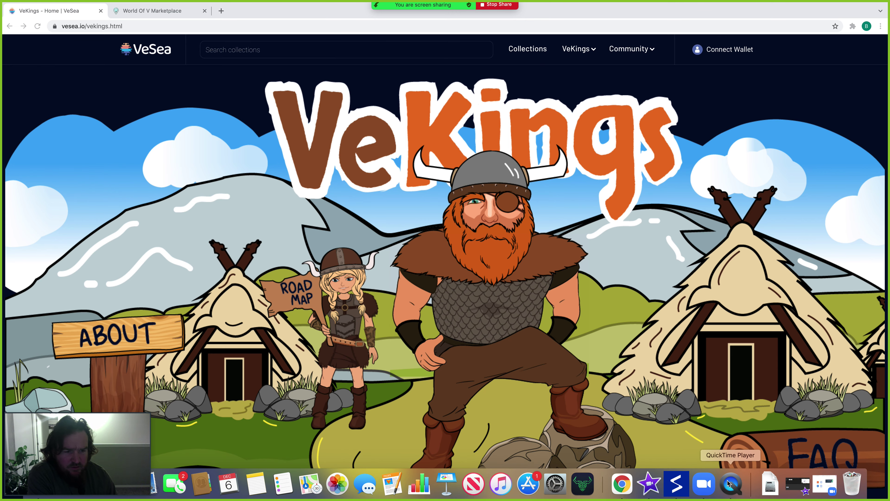
pyautogui.click(676, 484)
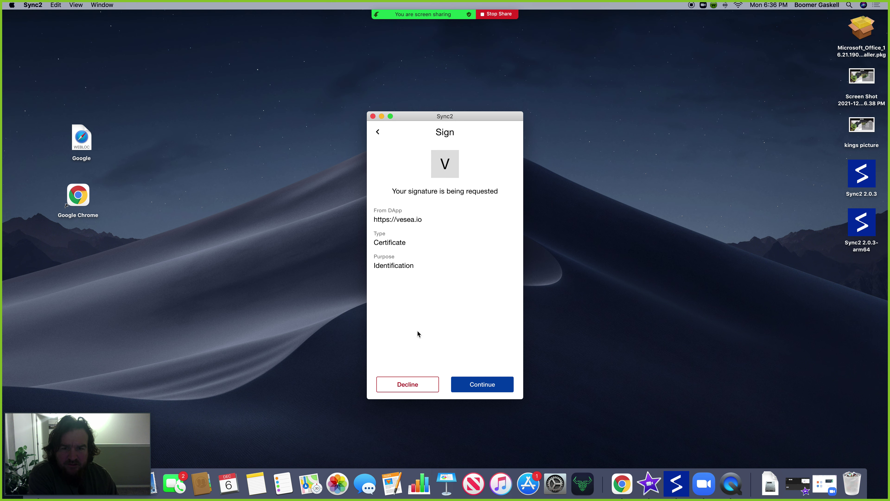
pyautogui.click(481, 384)
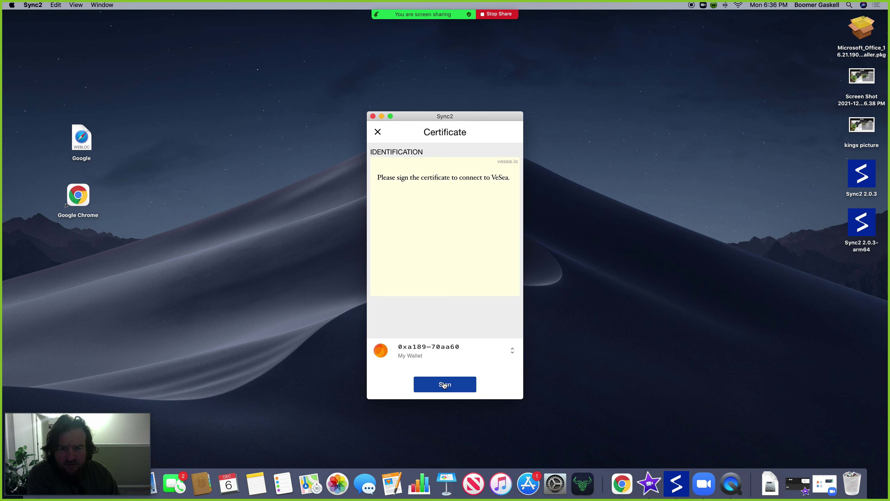
pyautogui.click(445, 385)
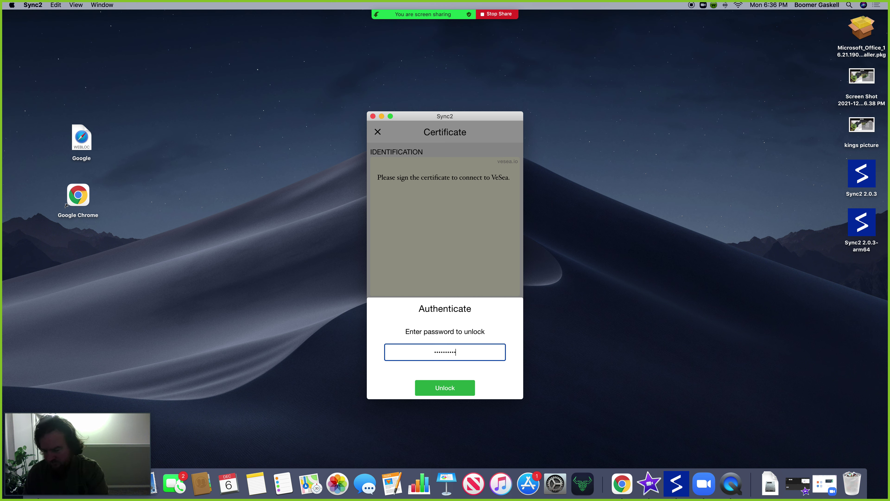
pyautogui.press('Return')
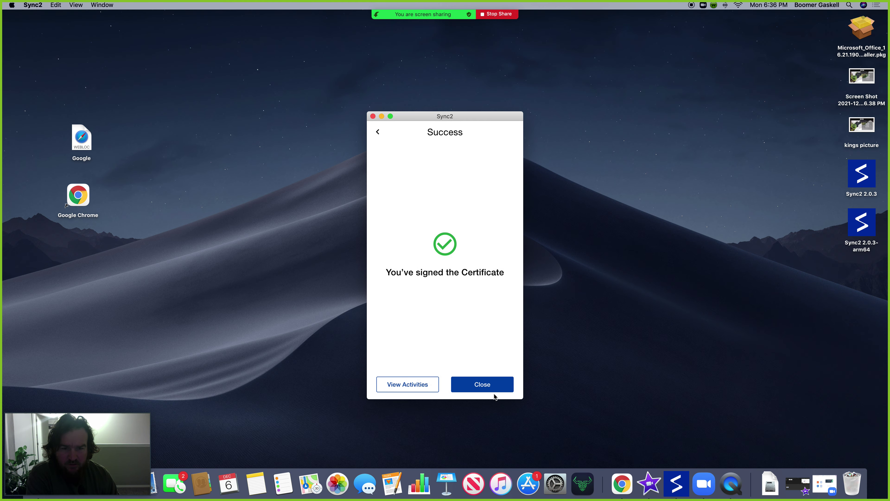
pyautogui.click(620, 482)
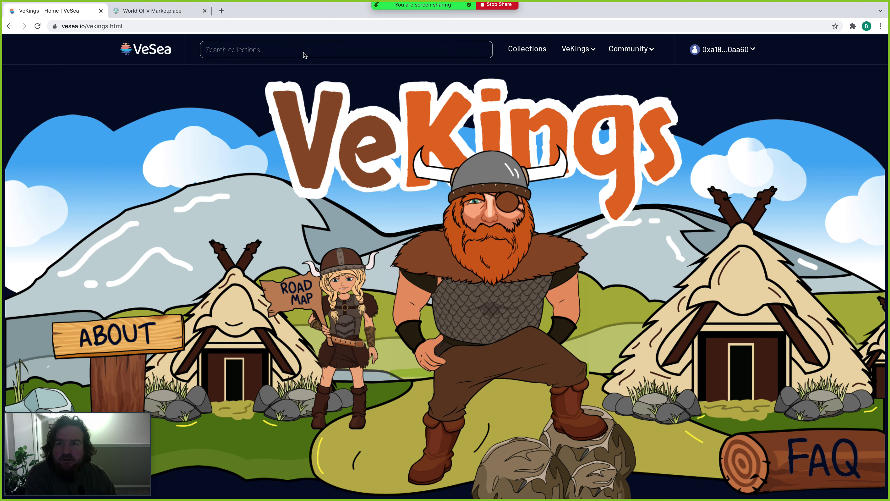
# - Open the VeKings collection explorer, then launch the VeChain NFTs price analytics tool
pyautogui.click(532, 53)
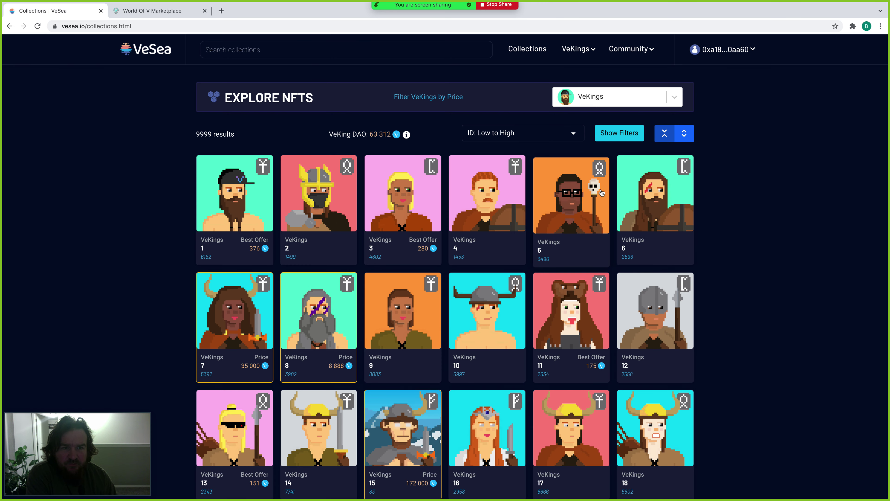
pyautogui.scroll(-2, 580, 191)
pyautogui.scroll(2, 579, 191)
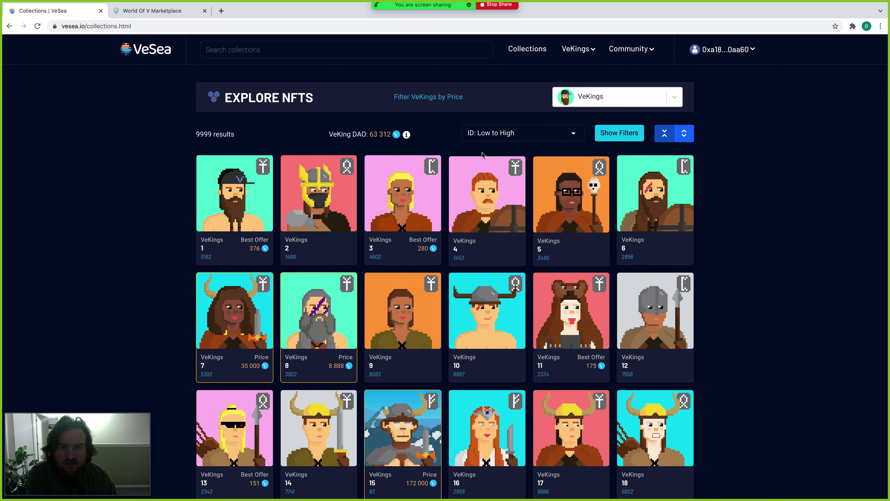
pyautogui.click(423, 99)
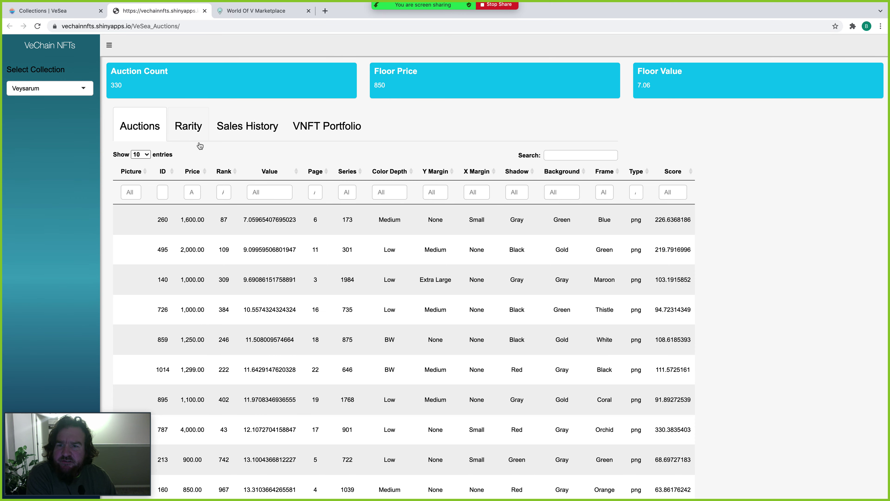
# - Return to the VeKings collection grid in the Collections | VeSea tab
pyautogui.click(64, 15)
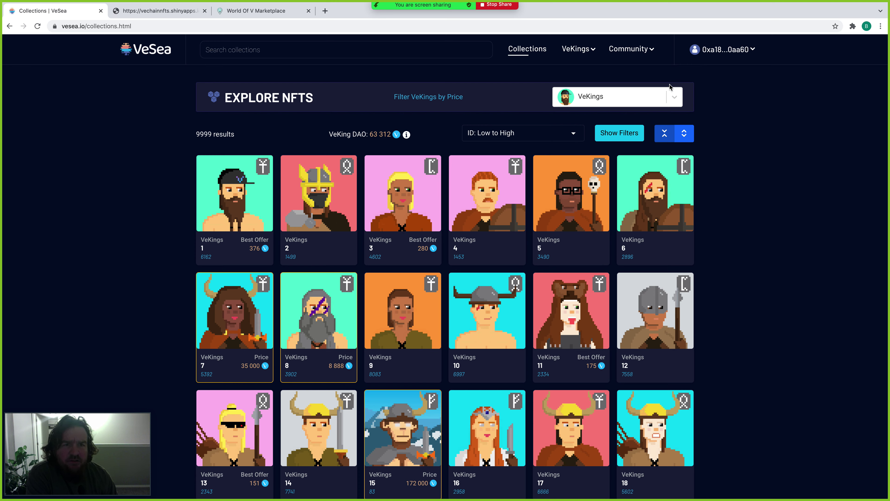
# - Browse Honorary VeKings, then Undead VeKings, settling on the Sacrificed VeKings listings
pyautogui.click(674, 98)
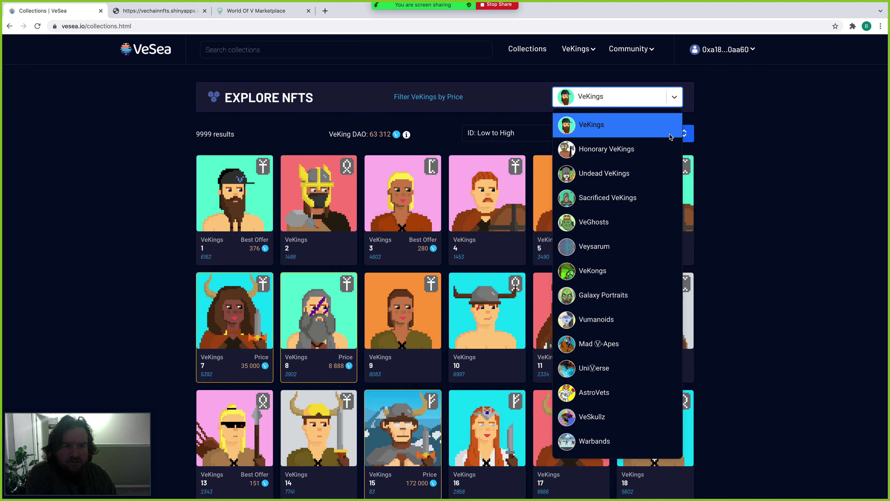
pyautogui.click(631, 157)
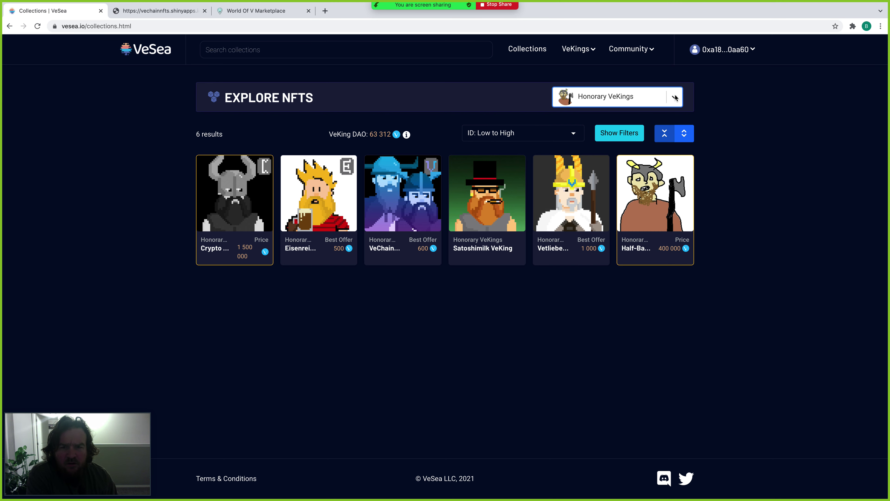
pyautogui.click(675, 97)
pyautogui.click(623, 174)
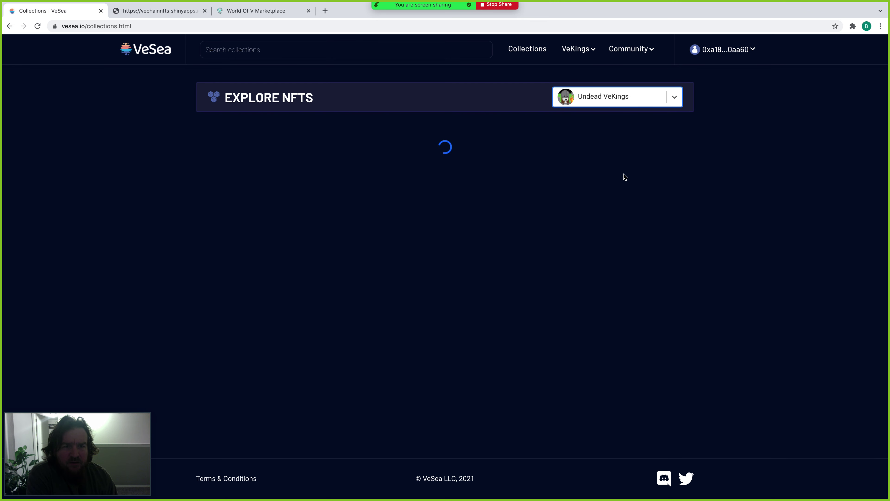
pyautogui.click(674, 98)
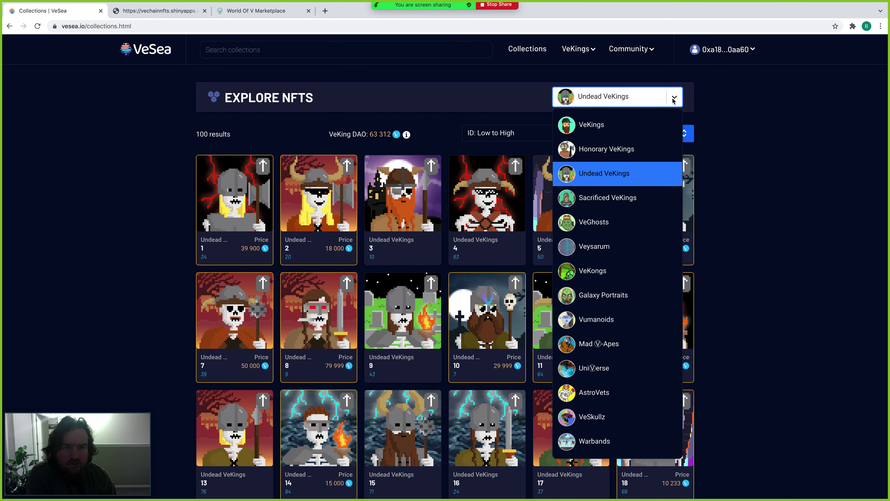
pyautogui.click(615, 204)
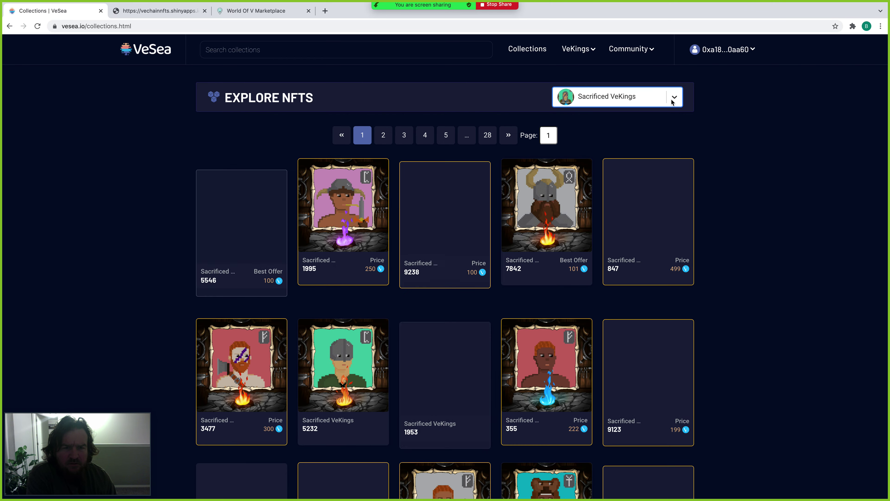
pyautogui.click(672, 102)
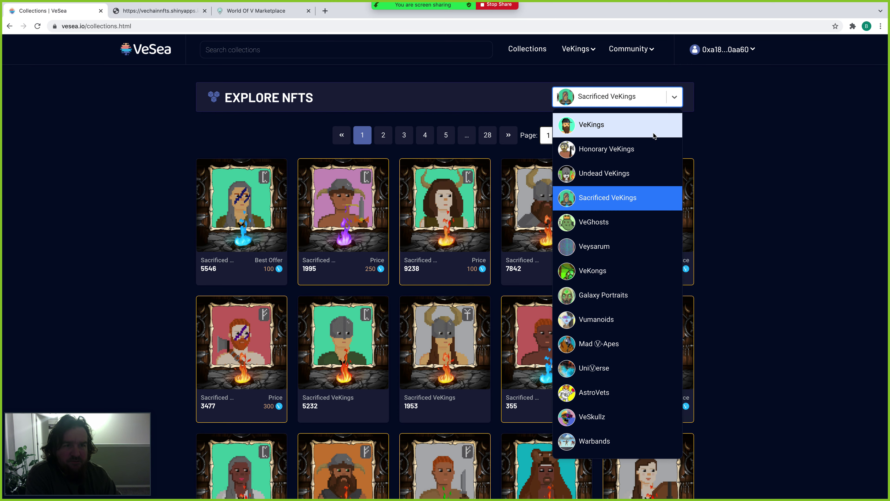
pyautogui.click(673, 97)
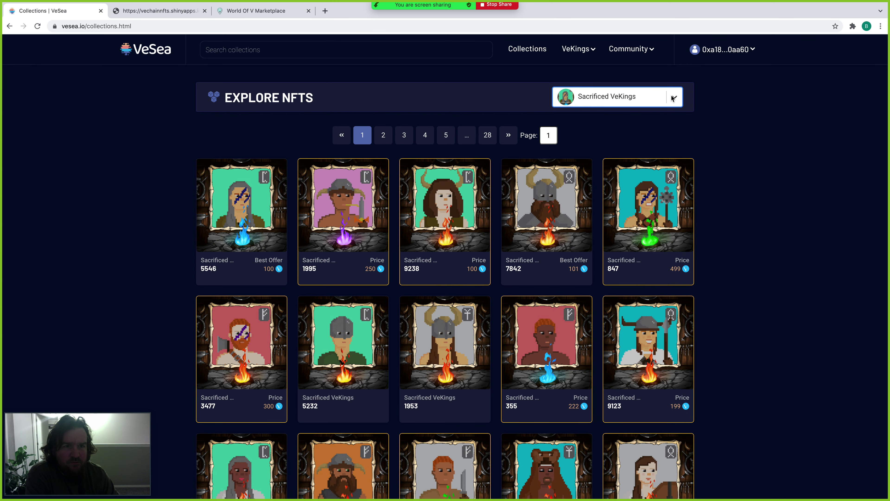
pyautogui.click(643, 51)
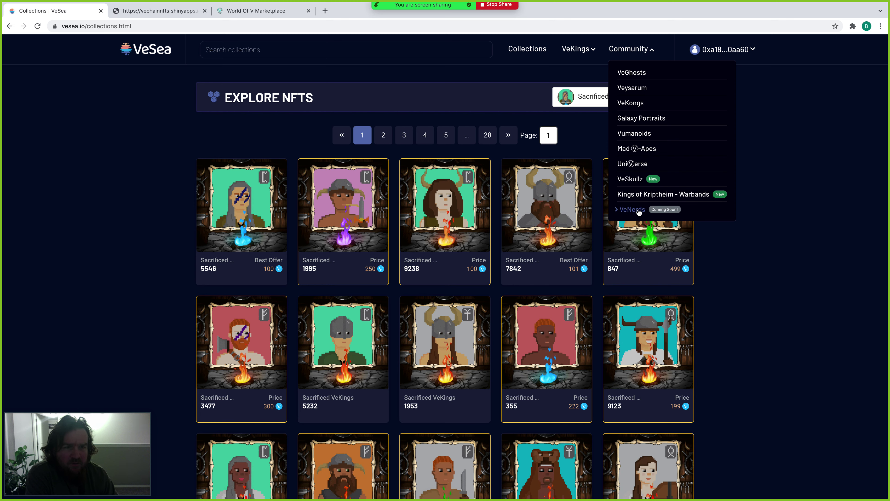
# - Check the Community and VeKings menus, reload Collections, then choose My Portfolio from the account menu
pyautogui.click(769, 129)
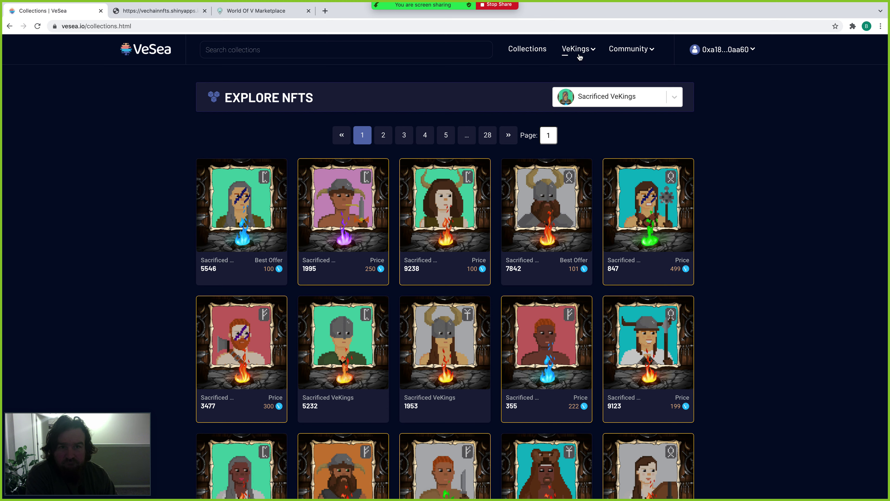
pyautogui.click(634, 51)
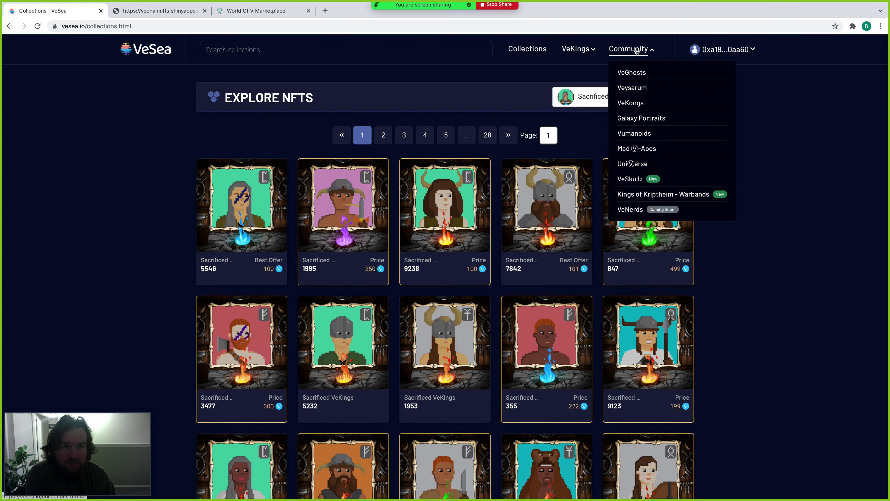
pyautogui.click(588, 53)
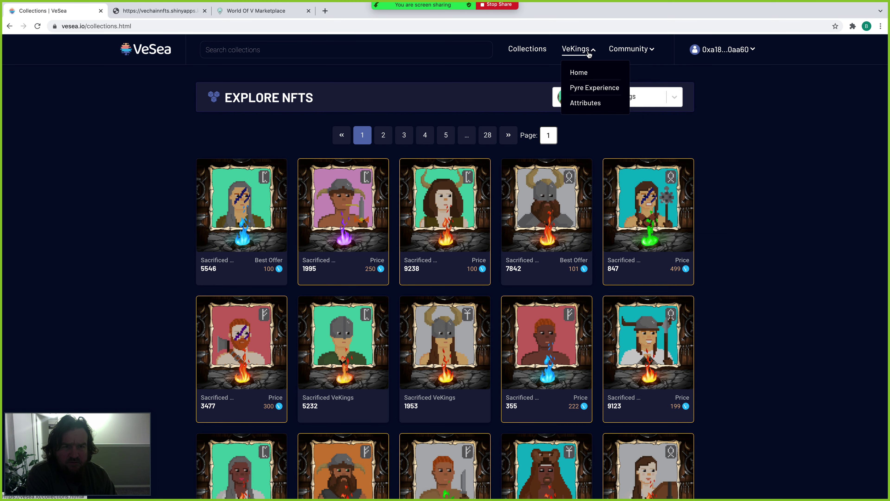
pyautogui.click(537, 50)
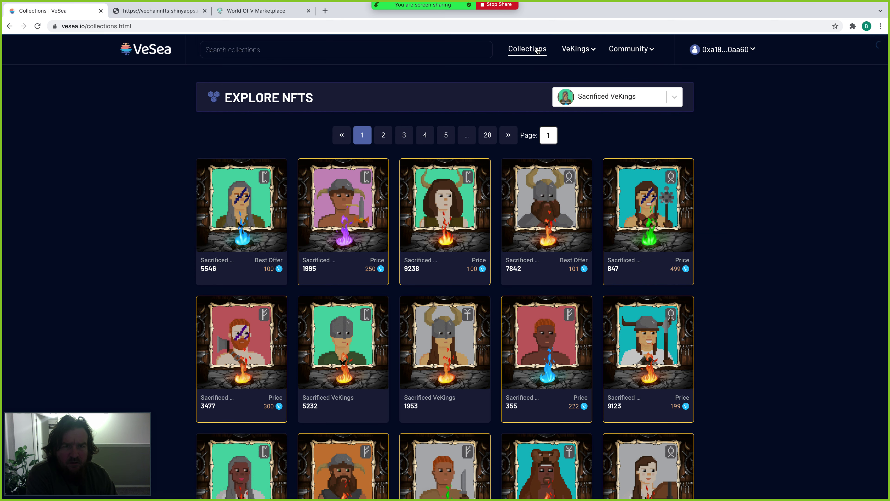
pyautogui.click(734, 50)
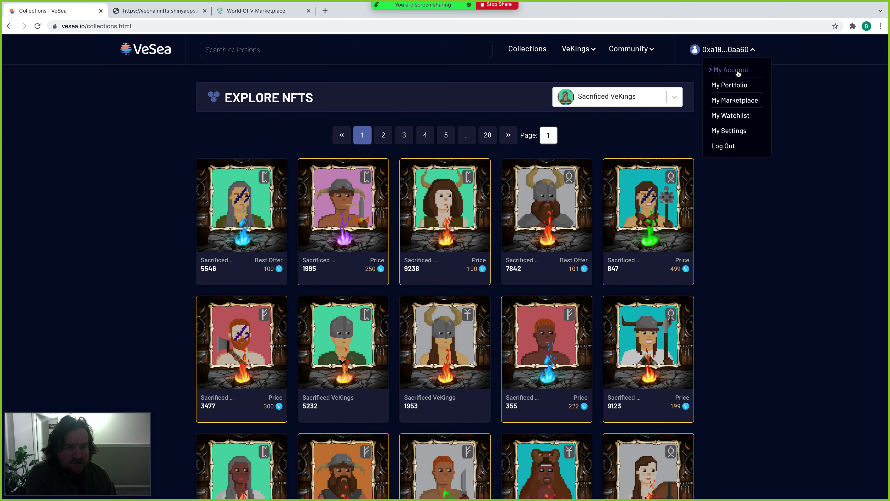
pyautogui.click(741, 84)
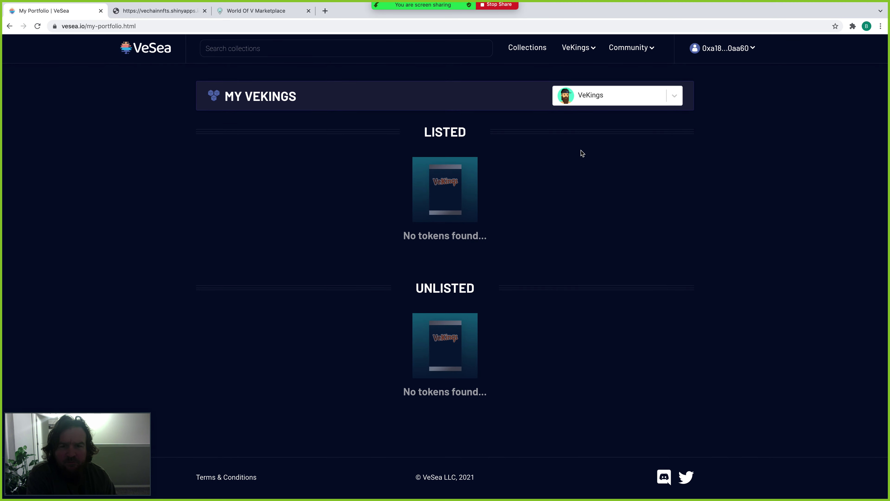
# - Switch the portfolio's collection dropdown to VeGhosts, which also shows no tokens
pyautogui.click(615, 105)
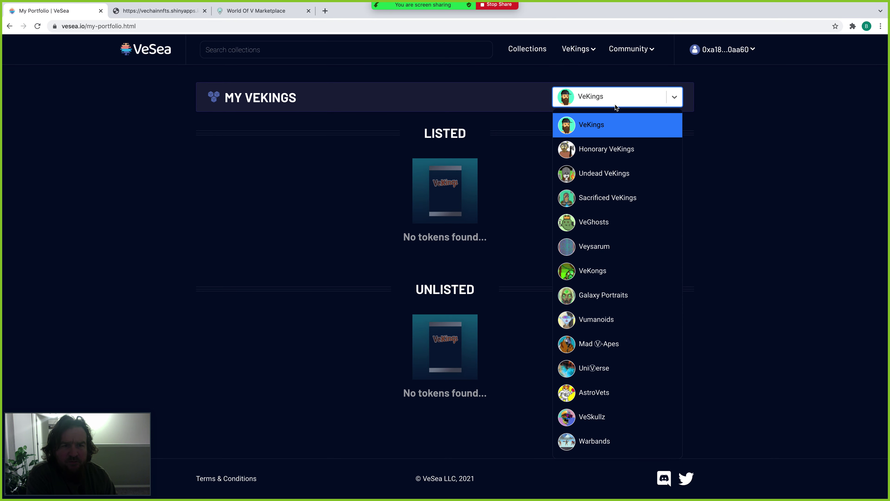
pyautogui.click(615, 219)
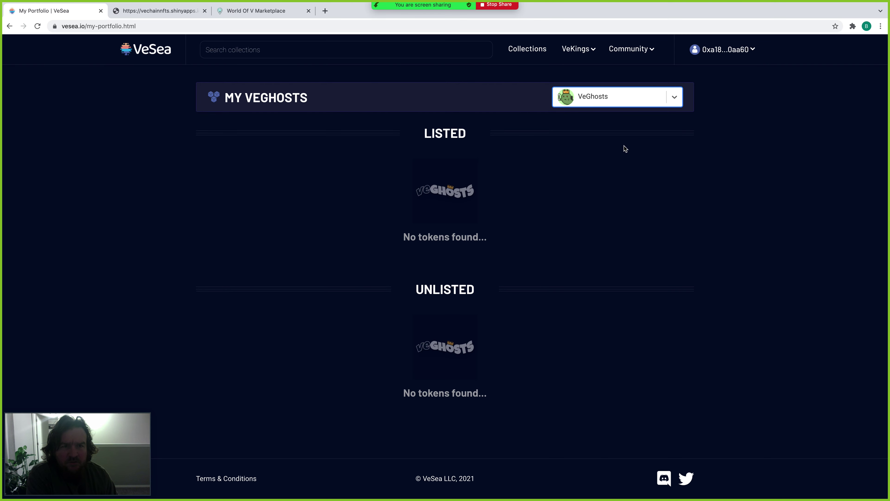
pyautogui.click(673, 100)
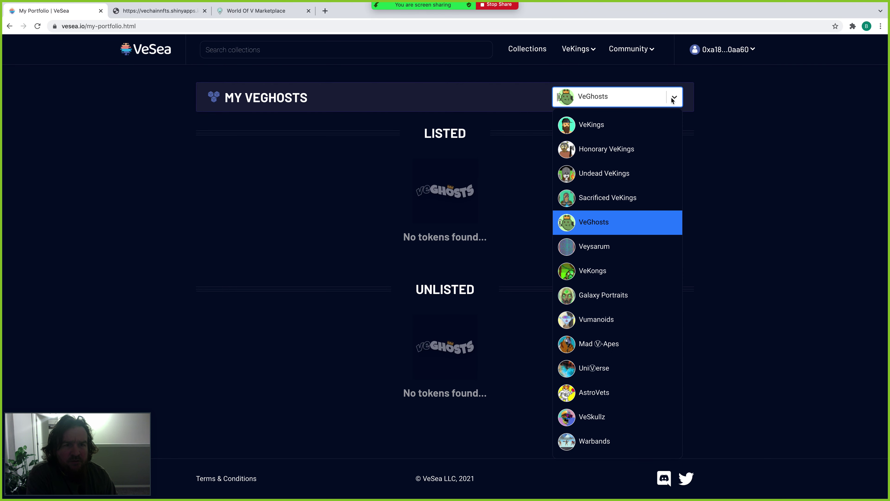
pyautogui.click(672, 100)
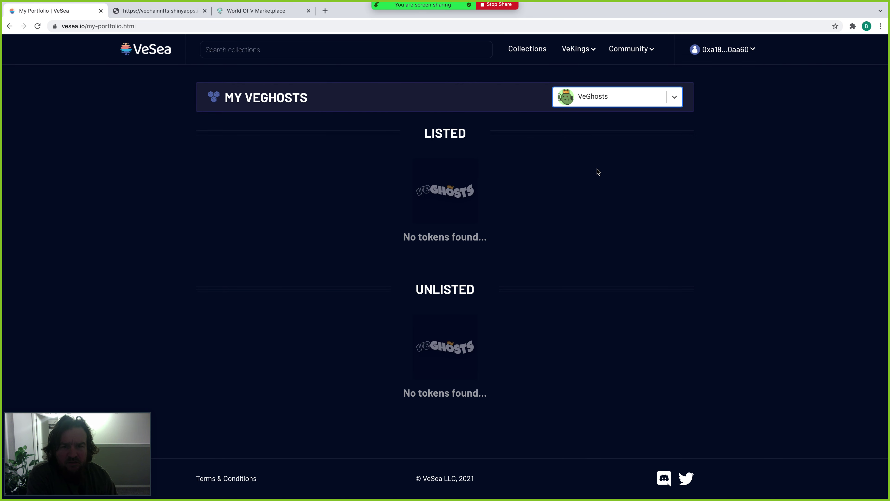
# - Return to My Portfolio, then go to My Marketplace's active VeKings listings
pyautogui.click(728, 51)
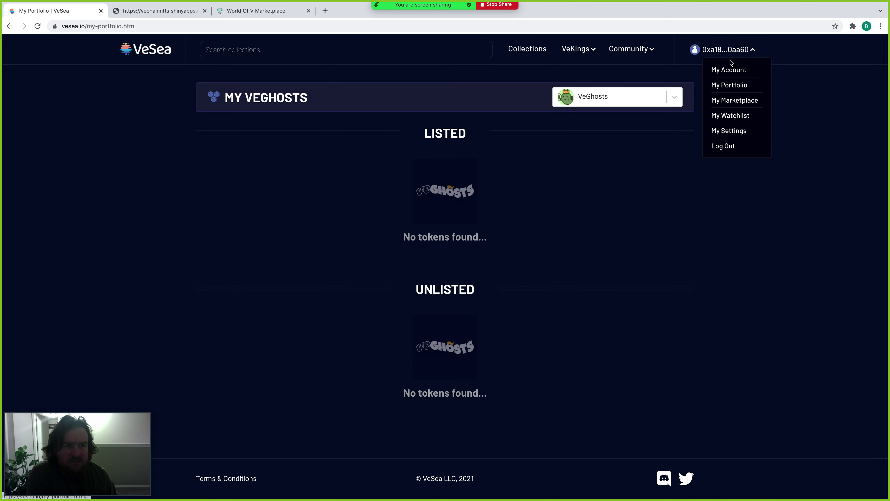
pyautogui.click(733, 88)
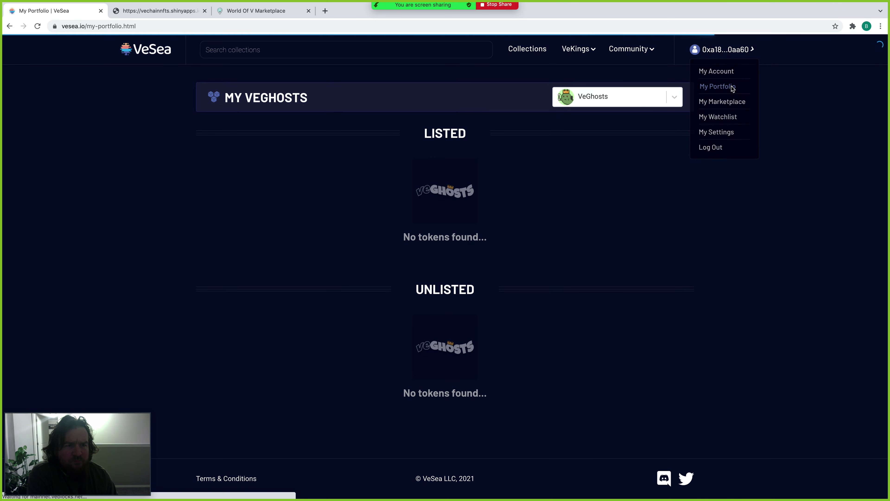
pyautogui.click(728, 50)
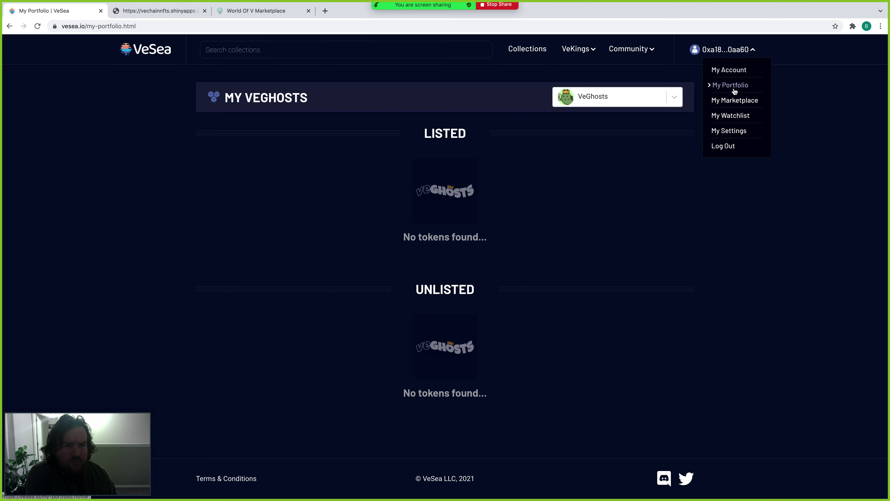
pyautogui.click(734, 101)
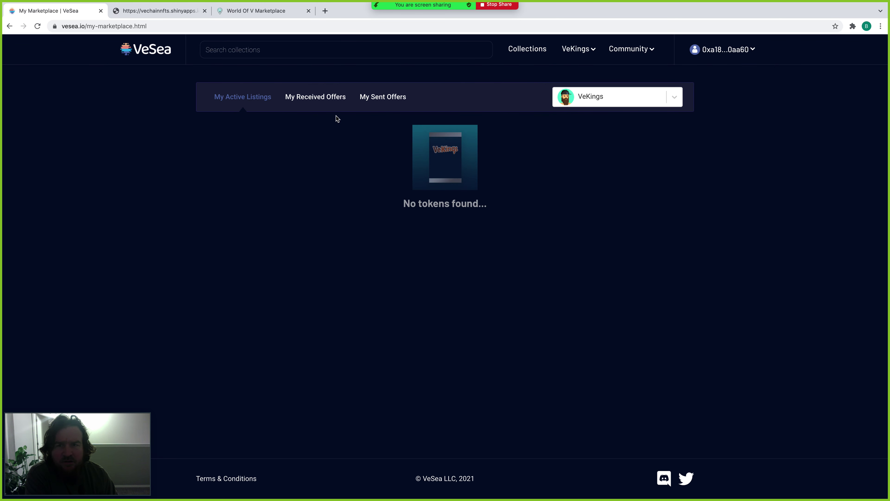
# - Review My Received Offers and My Sent Offers, then open the empty Watched VeKings watchlist
pyautogui.click(326, 98)
pyautogui.click(380, 97)
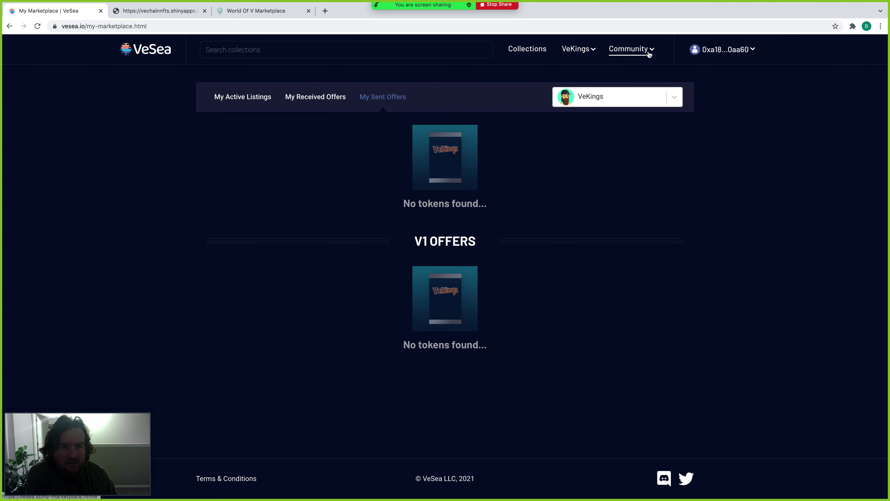
pyautogui.click(752, 49)
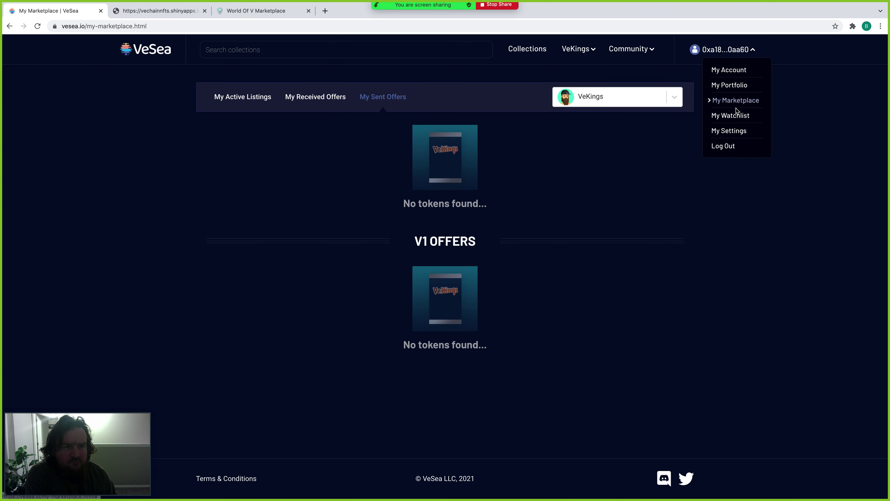
pyautogui.click(732, 116)
# - Open My Settings to view the VeKings minimum bid price of 0 VET
pyautogui.click(739, 53)
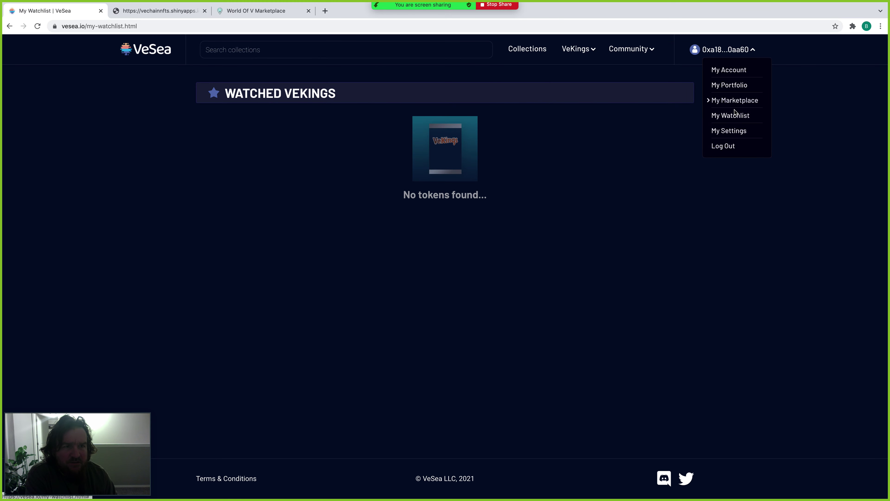
pyautogui.click(736, 131)
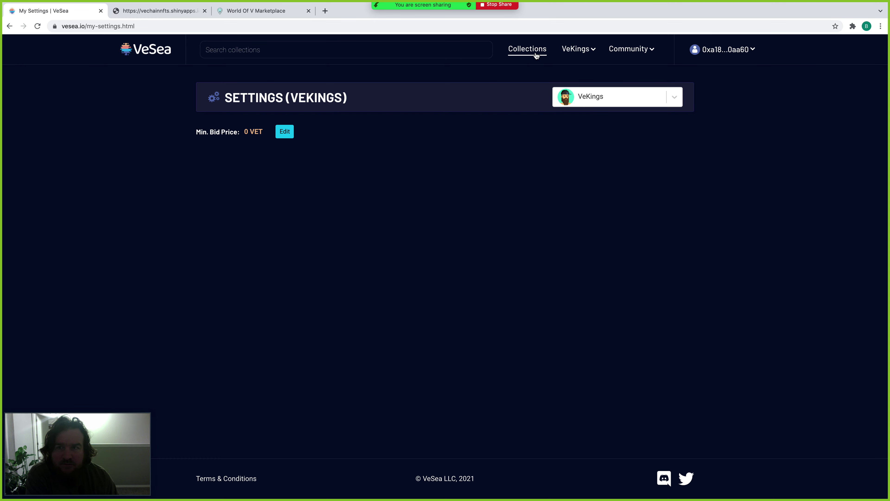
pyautogui.click(615, 56)
# - Open the full VeKings browse page of 9999 NFTs, then view and close VeKing #1's details
pyautogui.click(591, 51)
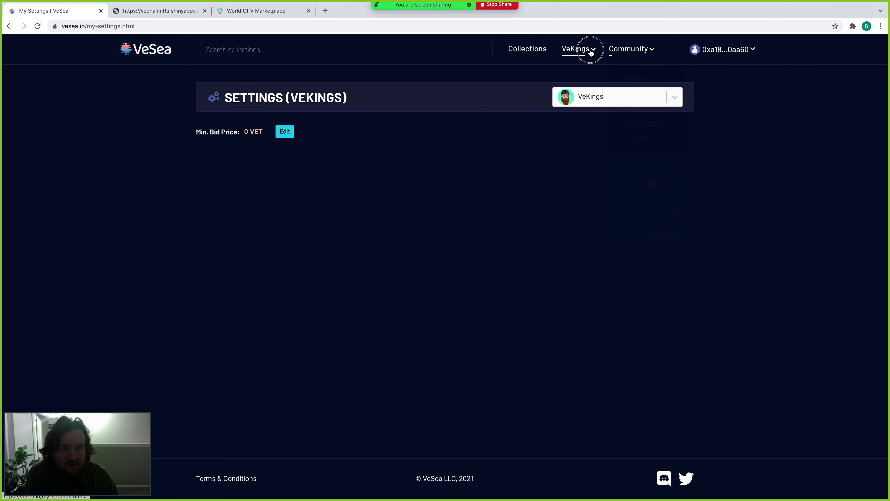
pyautogui.click(526, 51)
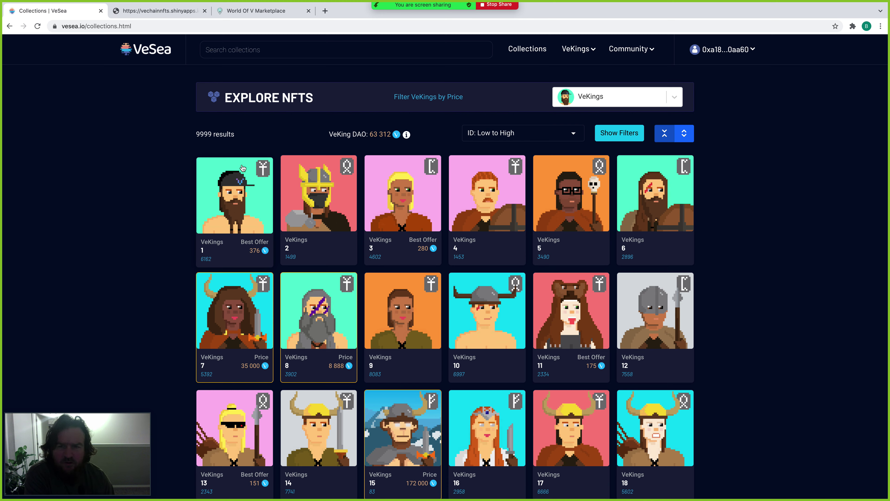
pyautogui.click(245, 204)
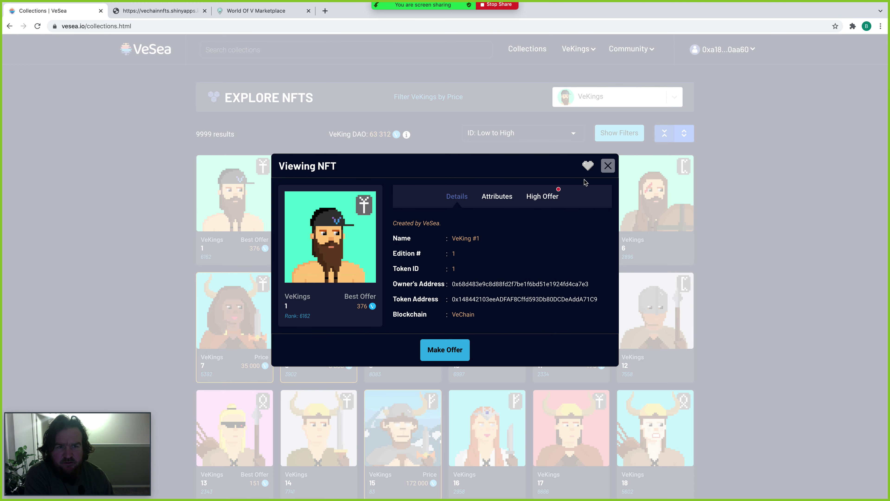
pyautogui.click(605, 169)
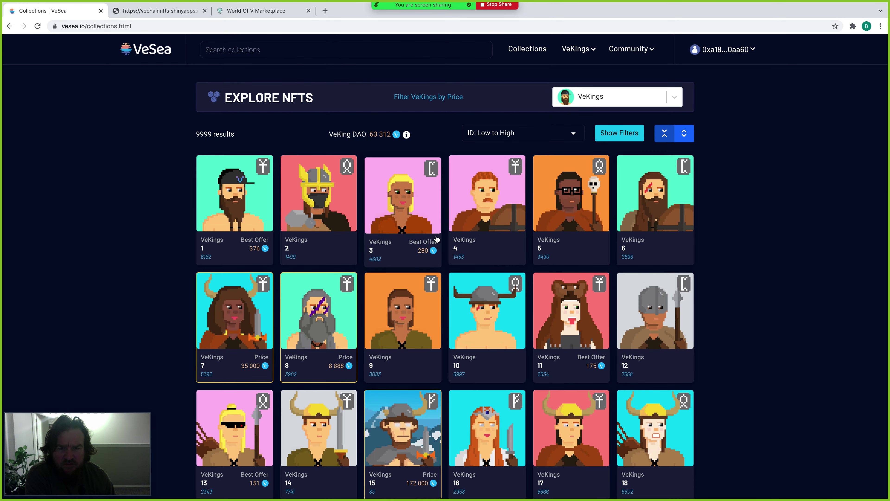
# - Review VeKing #8's attributes and offers (8,888 VET, none received), toggle its watchlist heart twice, then close it
pyautogui.scroll(-1, 437, 240)
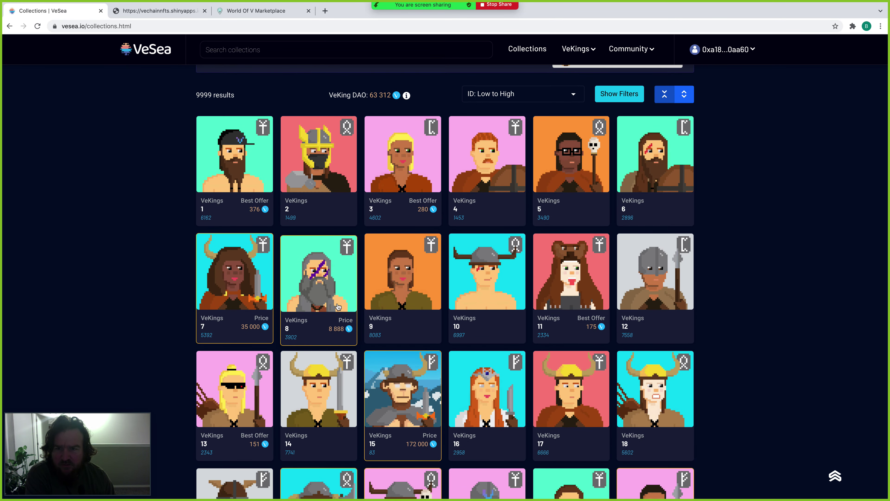
pyautogui.click(321, 284)
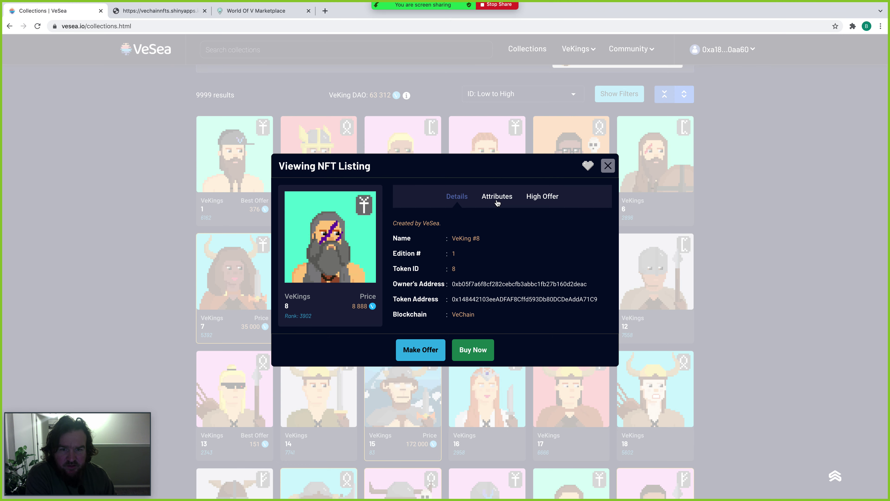
pyautogui.click(497, 202)
pyautogui.scroll(-1, 460, 251)
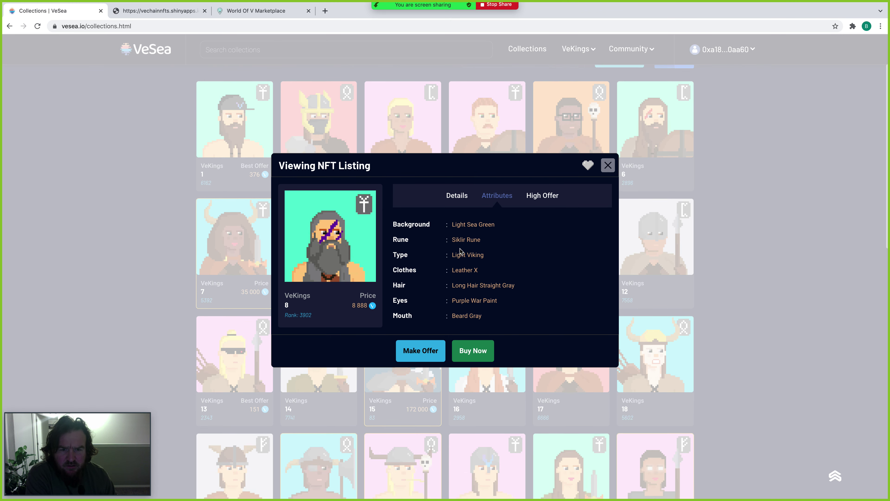
pyautogui.click(540, 196)
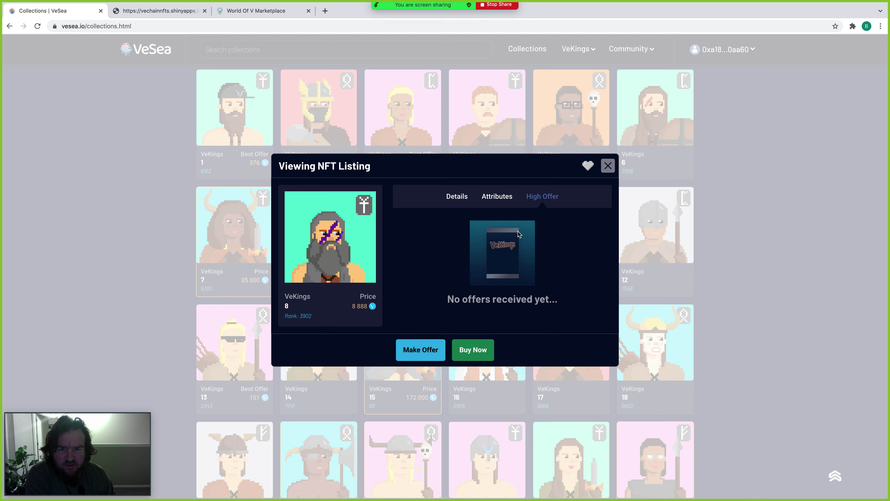
pyautogui.click(590, 167)
pyautogui.click(589, 167)
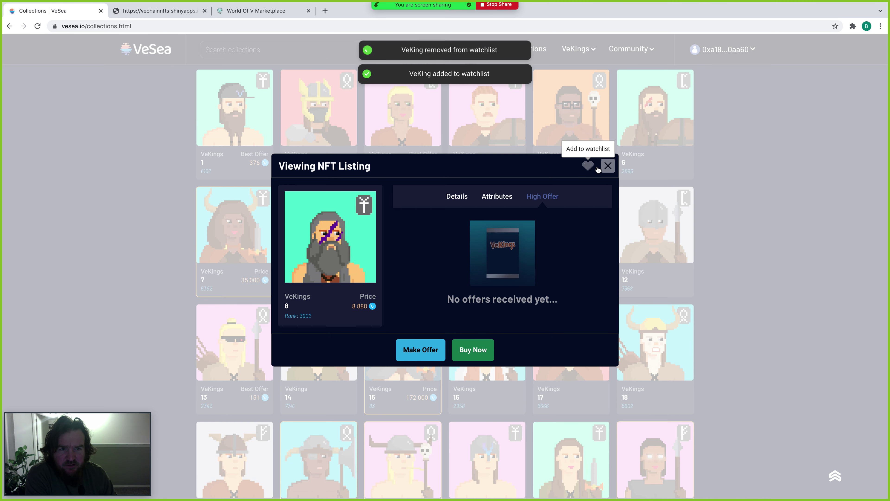
pyautogui.click(608, 165)
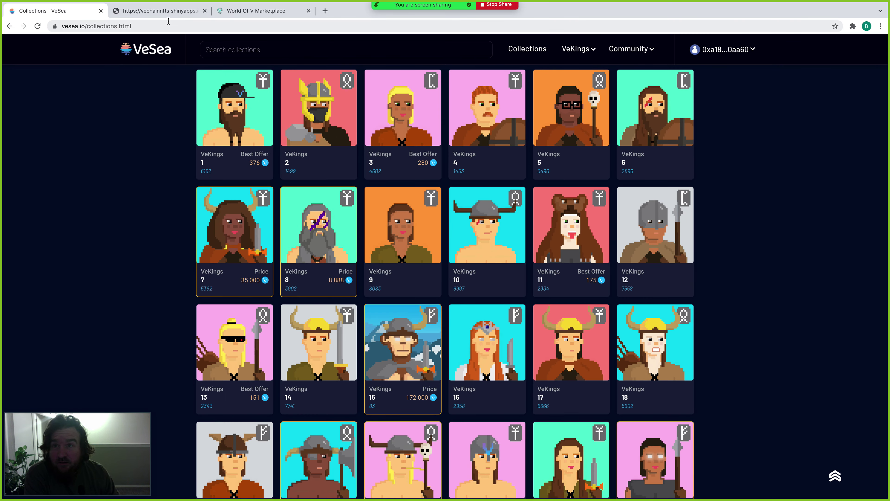
# - Sort the Veysarum auctions table by Rank, then Price, ending on ID descending
pyautogui.click(168, 11)
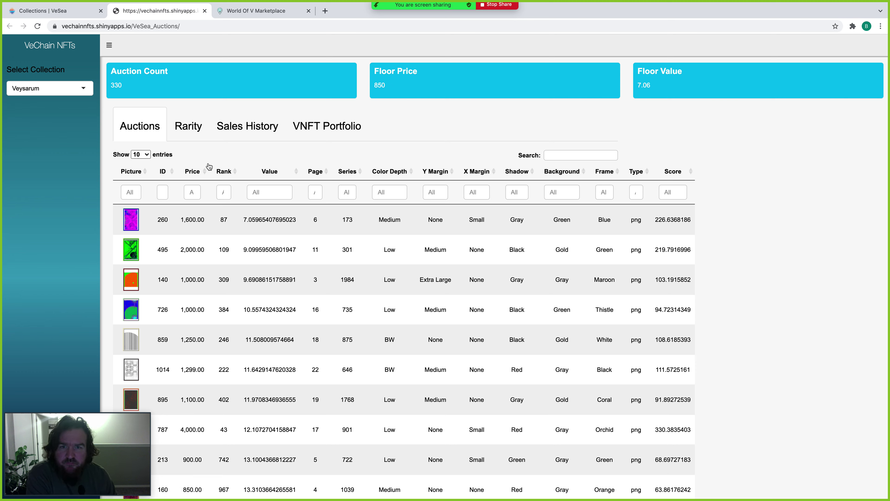
pyautogui.scroll(-2, 210, 167)
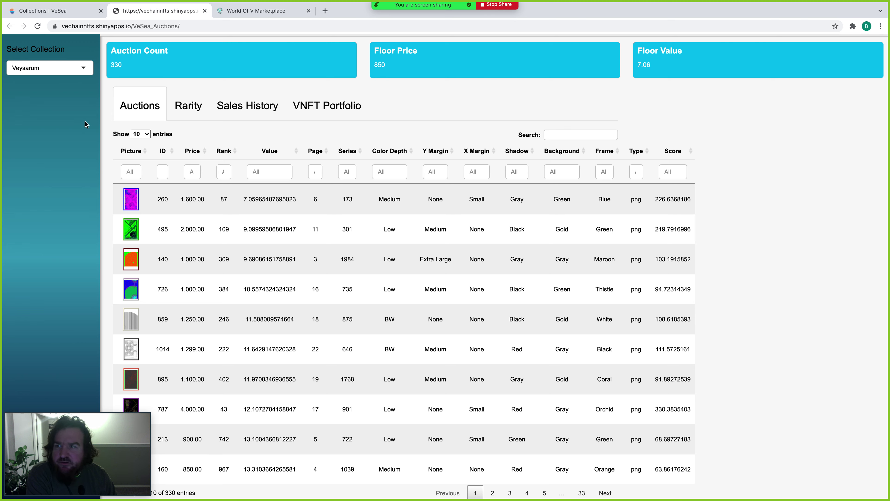
pyautogui.click(228, 155)
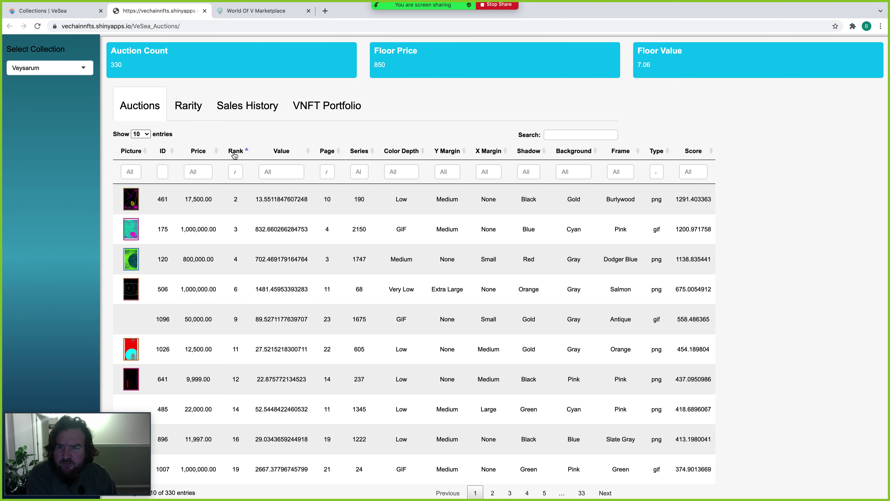
pyautogui.click(204, 153)
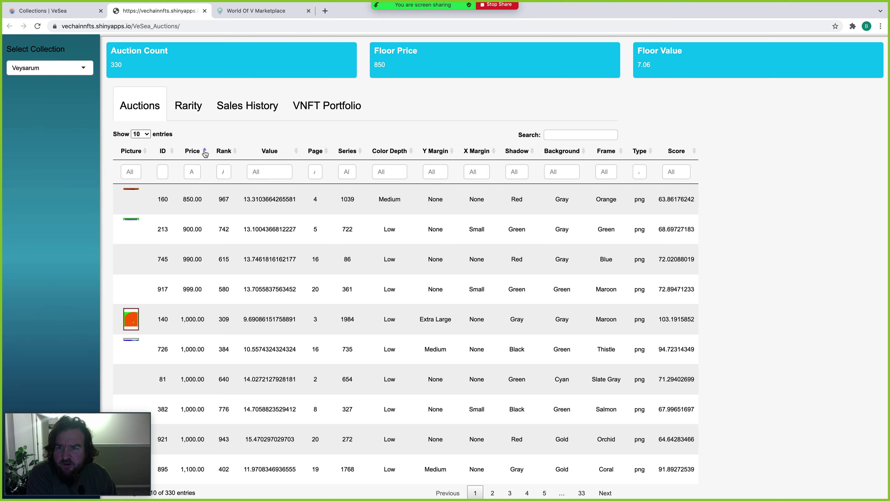
pyautogui.click(170, 153)
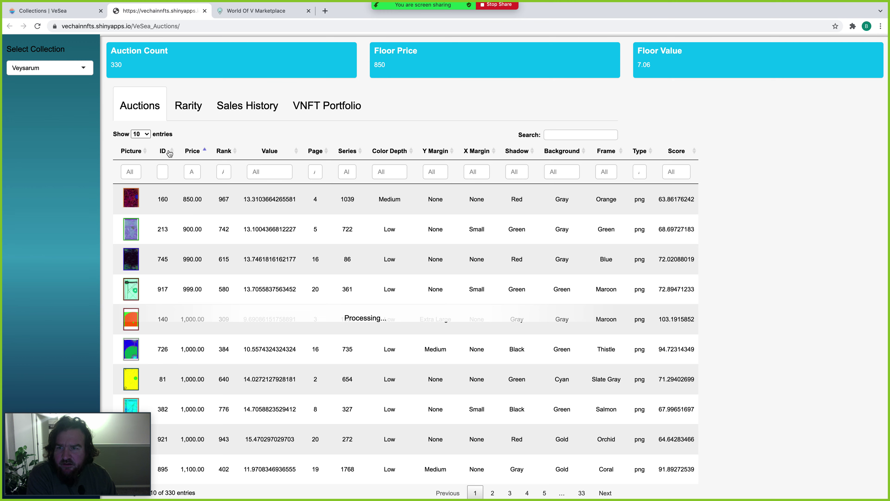
pyautogui.click(170, 154)
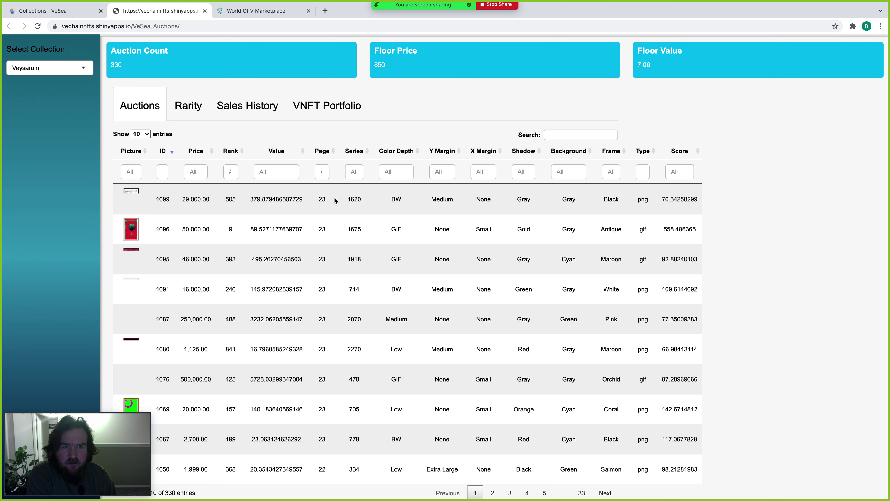
pyautogui.click(76, 69)
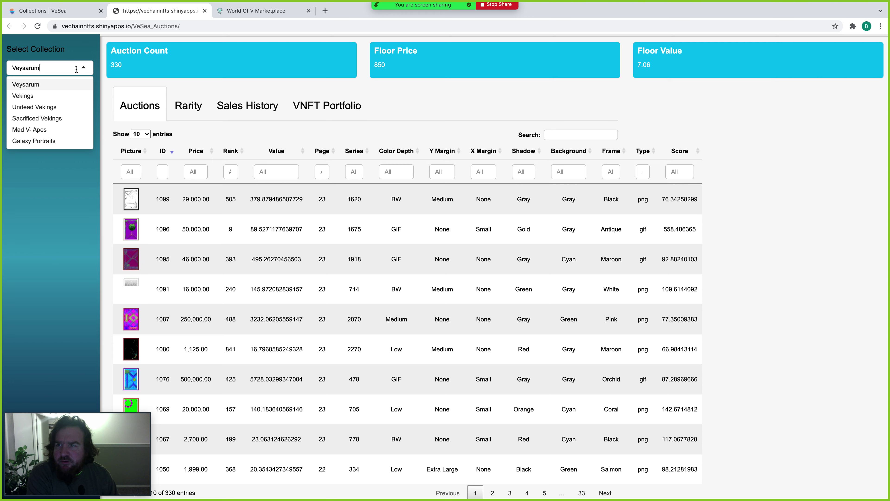
# - Select the Vekings collection, then view its Rarity, Sales History and Coming Soon VNFT Portfolio tabs
pyautogui.click(65, 98)
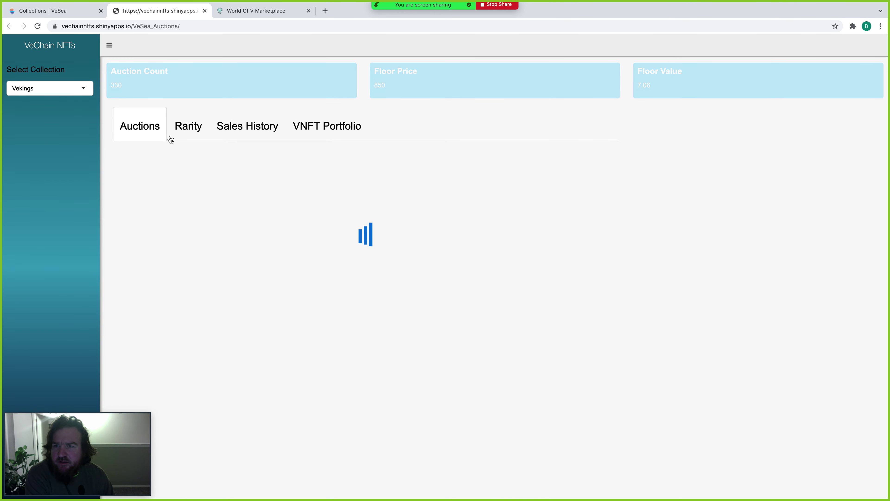
pyautogui.click(196, 130)
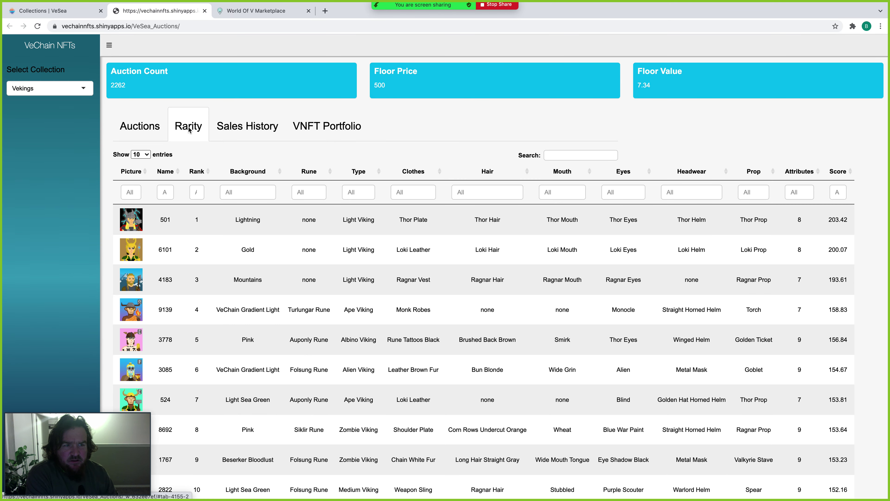
pyautogui.click(253, 129)
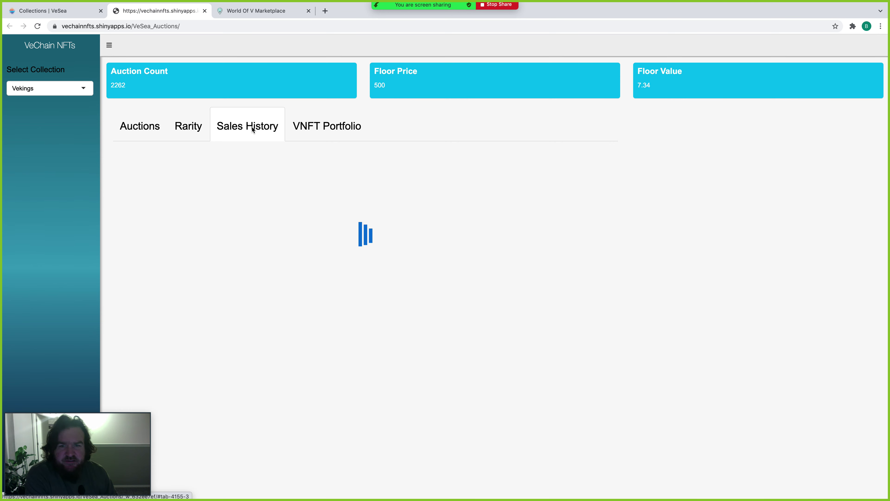
pyautogui.click(321, 130)
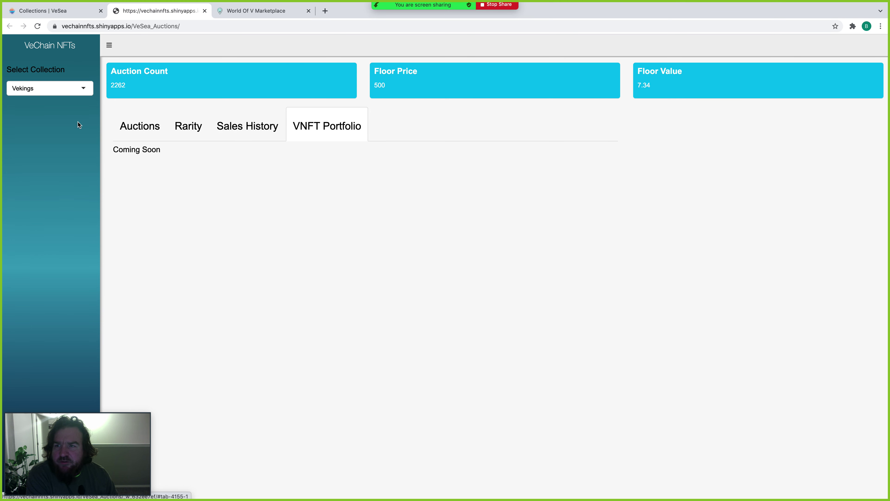
pyautogui.click(60, 88)
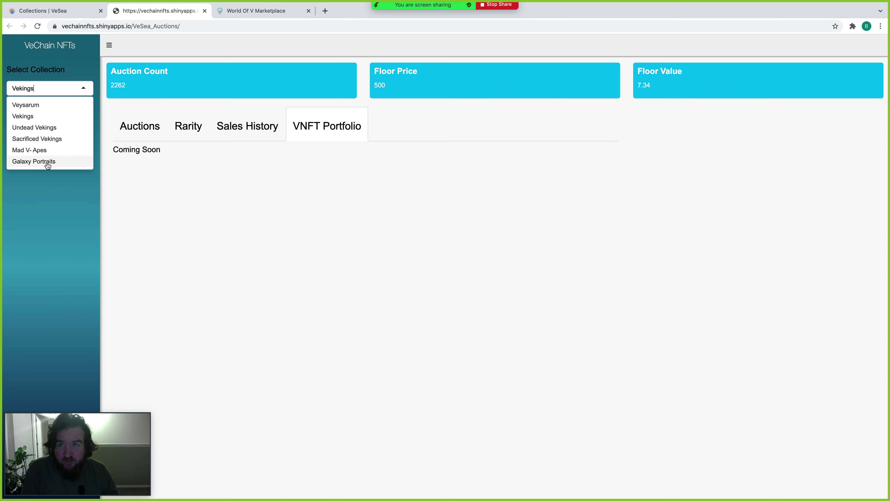
pyautogui.press('Escape')
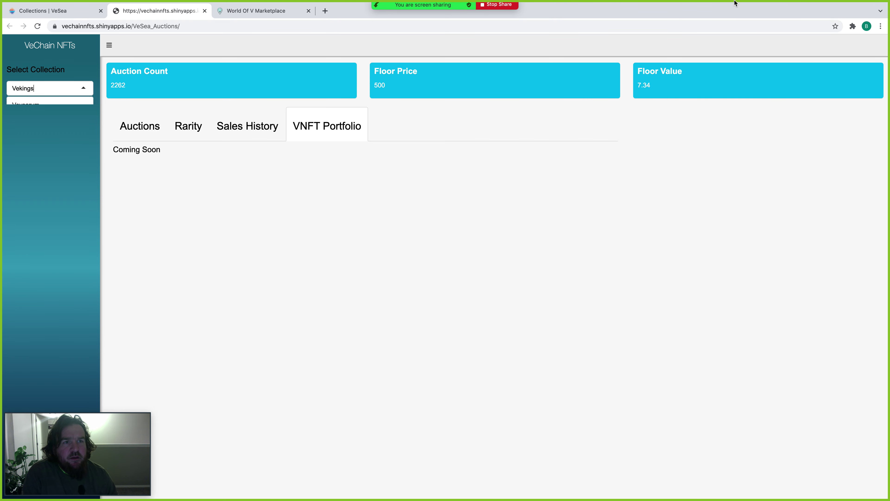
pyautogui.moveTo(736, 3)
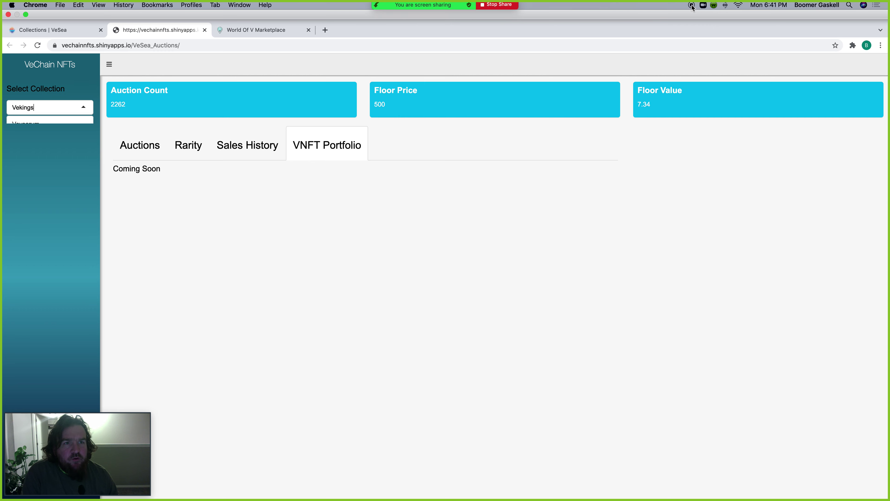